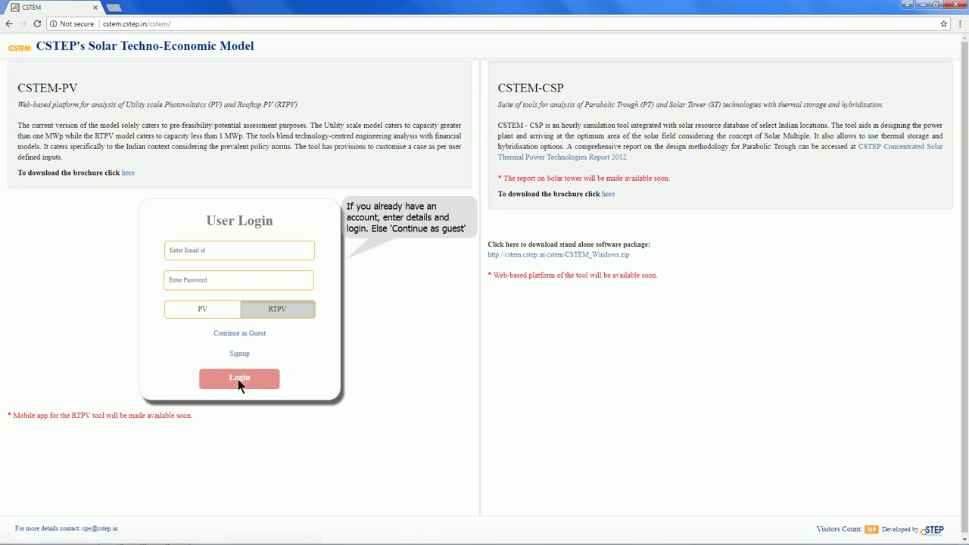
# Select the PV tool, switch the page to full screen and continue as a guest
pyautogui.click(209, 312)
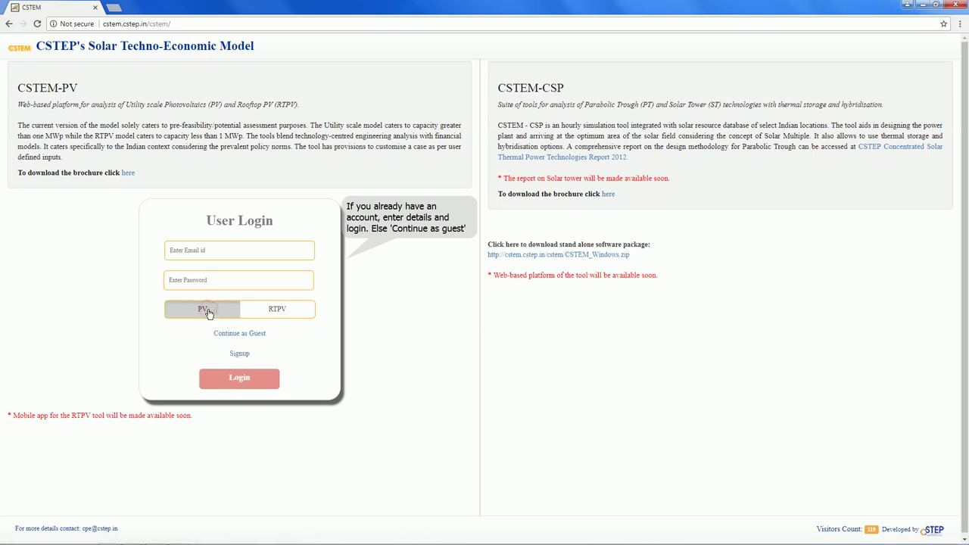
pyautogui.press('F11')
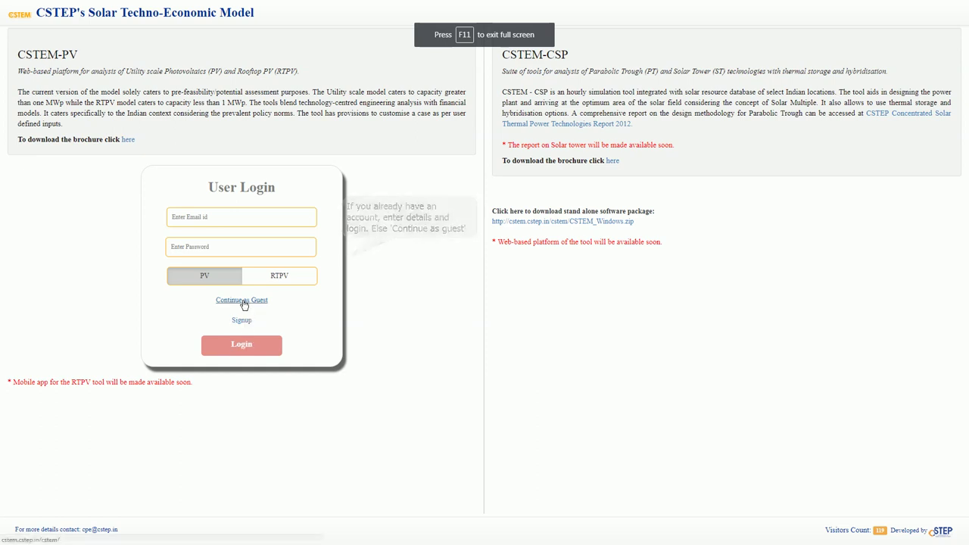
pyautogui.click(244, 302)
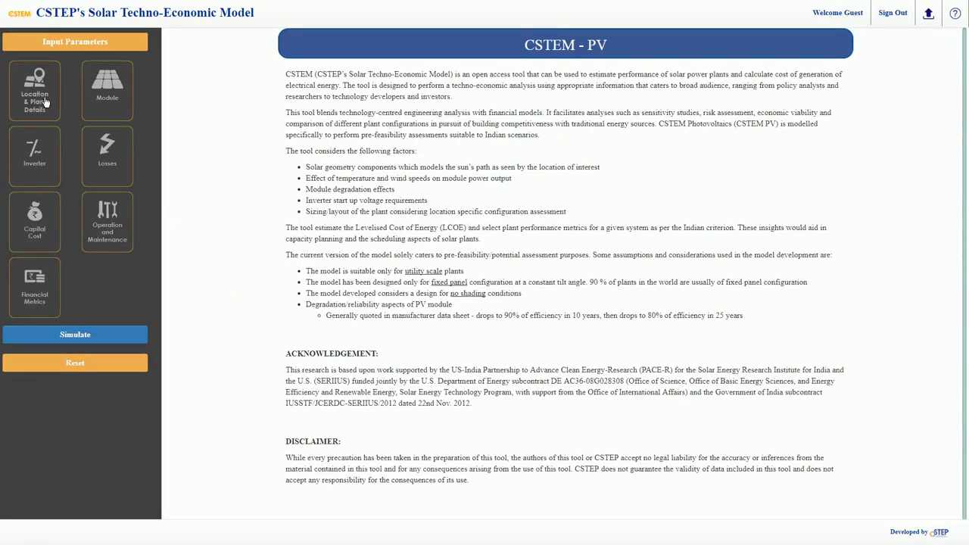
# Set the plant's location to BANGALORE in the location details
pyautogui.click(37, 97)
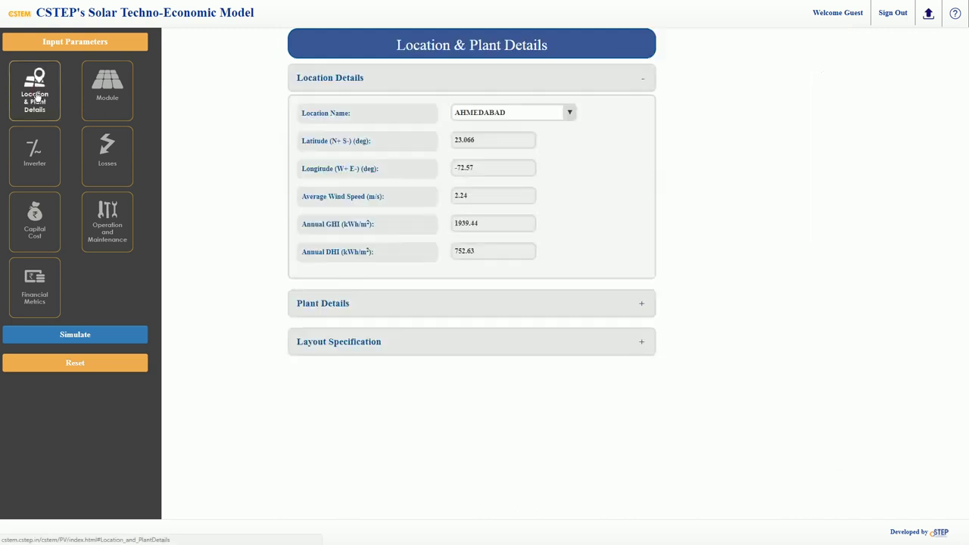
pyautogui.click(570, 113)
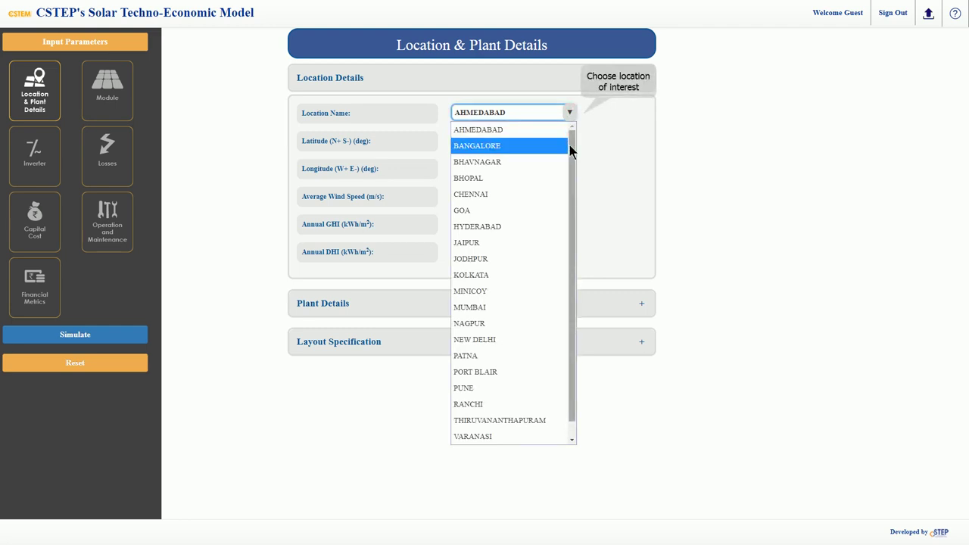
pyautogui.moveTo(569, 145); pyautogui.dragTo(571, 212)
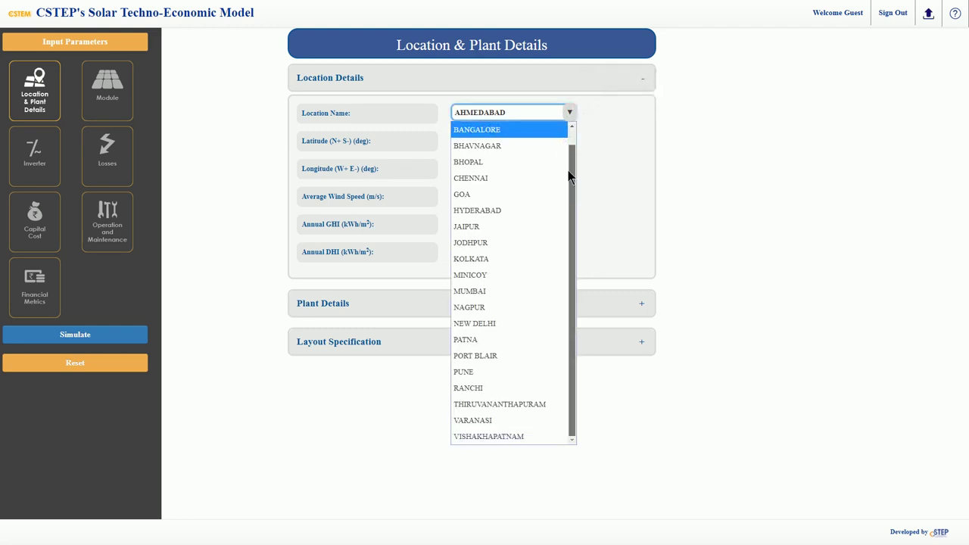
pyautogui.moveTo(571, 176); pyautogui.dragTo(572, 144)
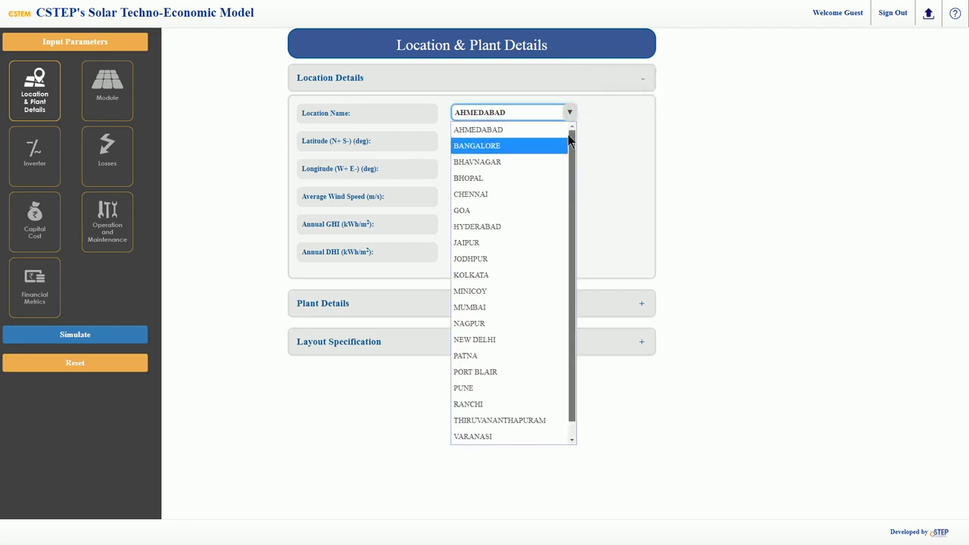
pyautogui.click(526, 144)
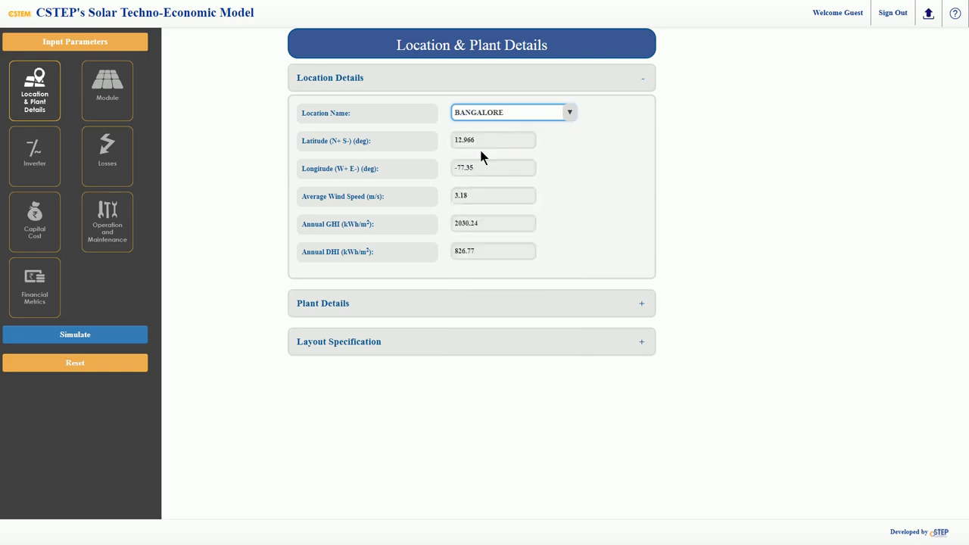
pyautogui.click(642, 79)
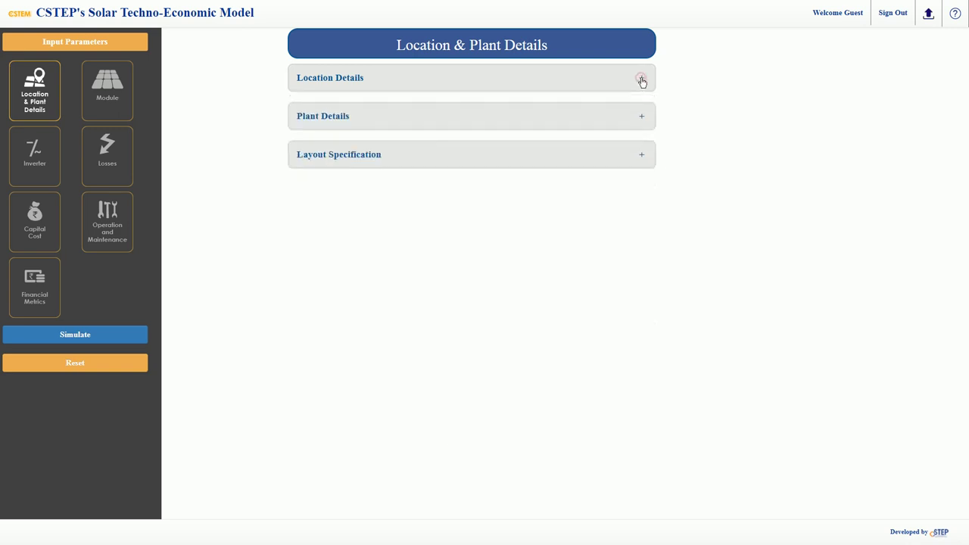
# Set the ground type to Grass in the plant details
pyautogui.click(643, 118)
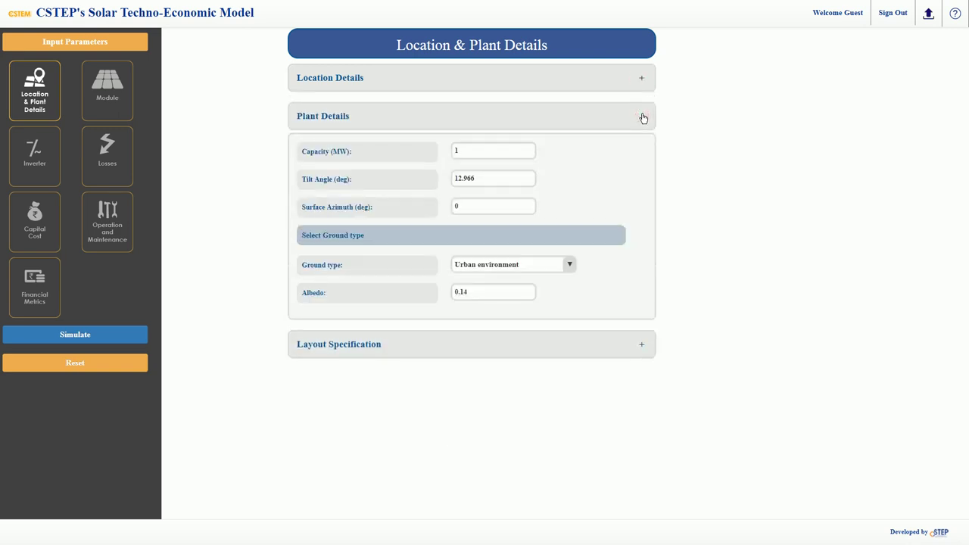
pyautogui.click(571, 266)
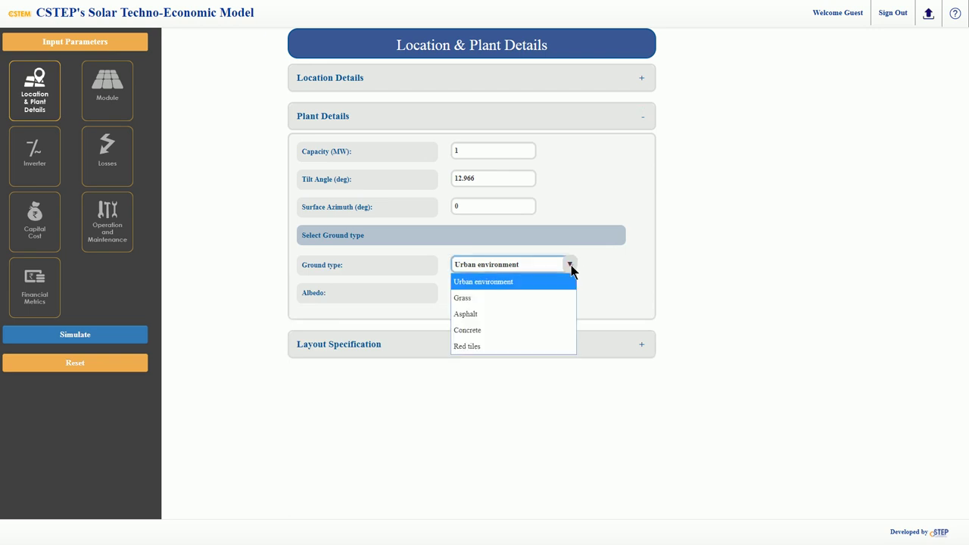
pyautogui.click(531, 300)
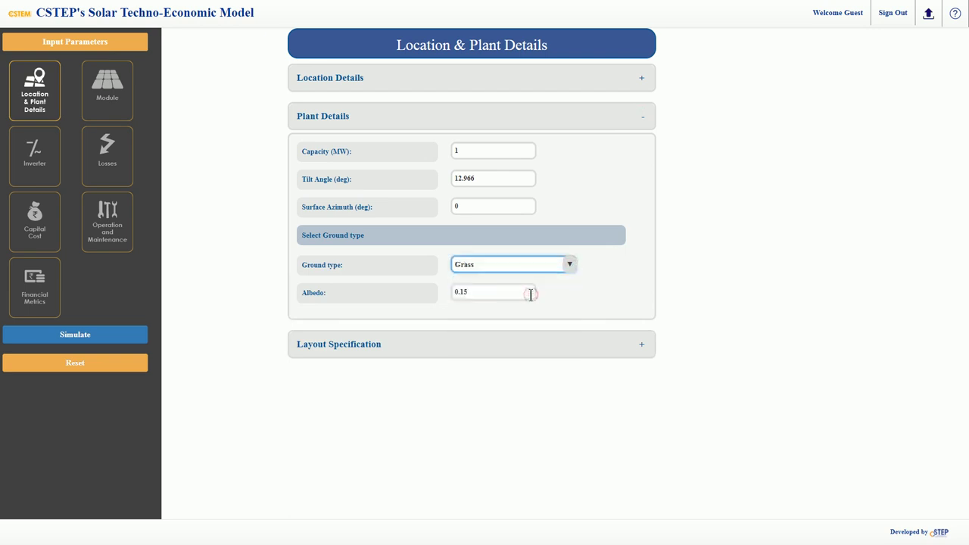
pyautogui.click(643, 118)
# Review the layout specification, including the boundary spacing and the allowed range for the array height
pyautogui.click(641, 157)
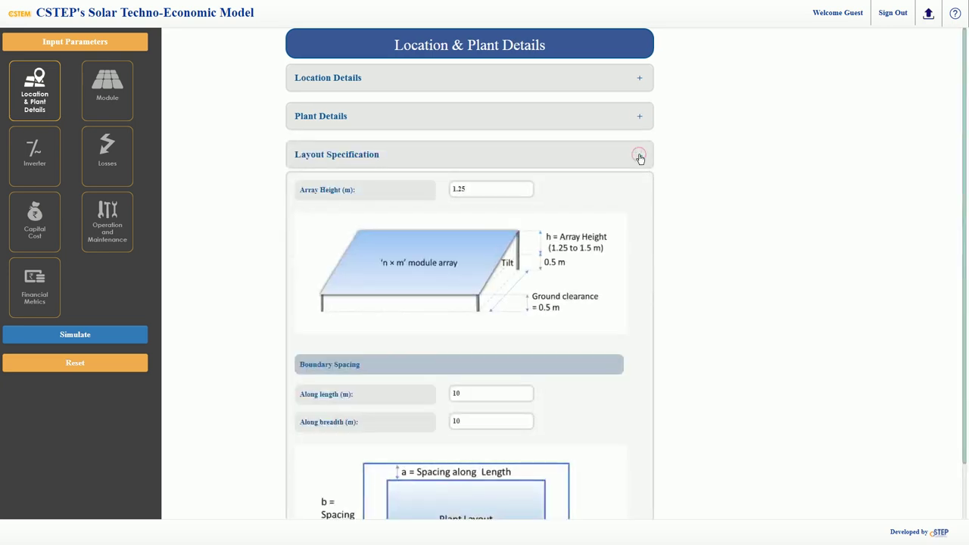
pyautogui.scroll(-3, 639, 233)
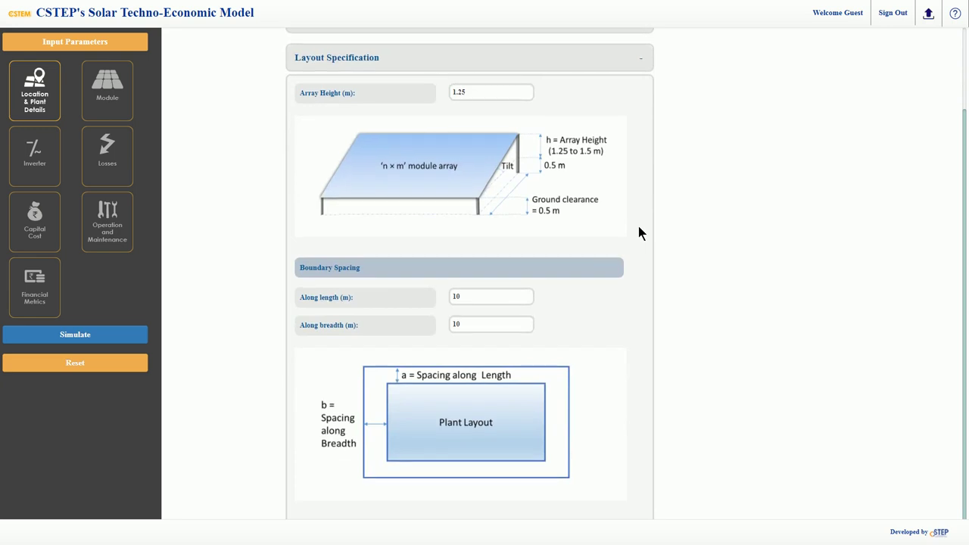
pyautogui.scroll(3, 639, 234)
pyautogui.scroll(-1, 638, 234)
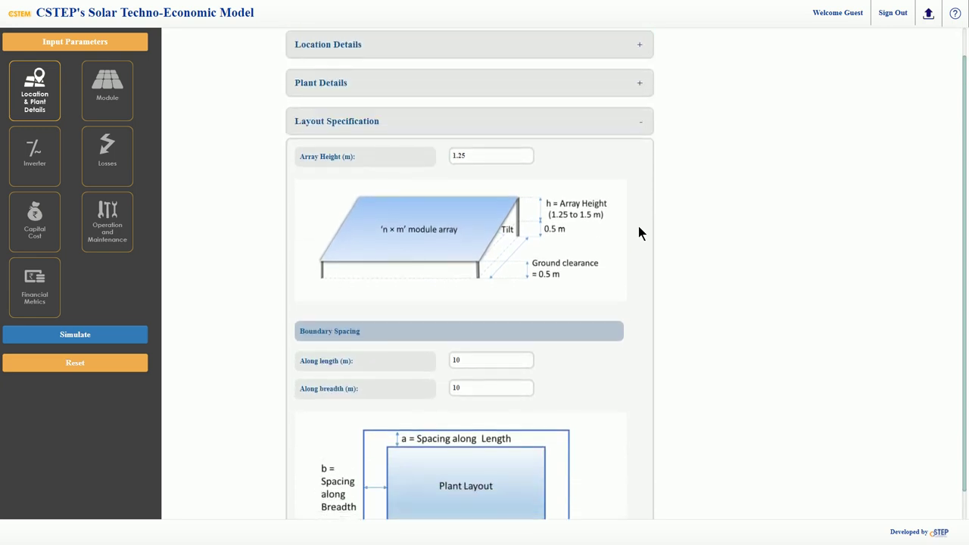
pyautogui.click(517, 157)
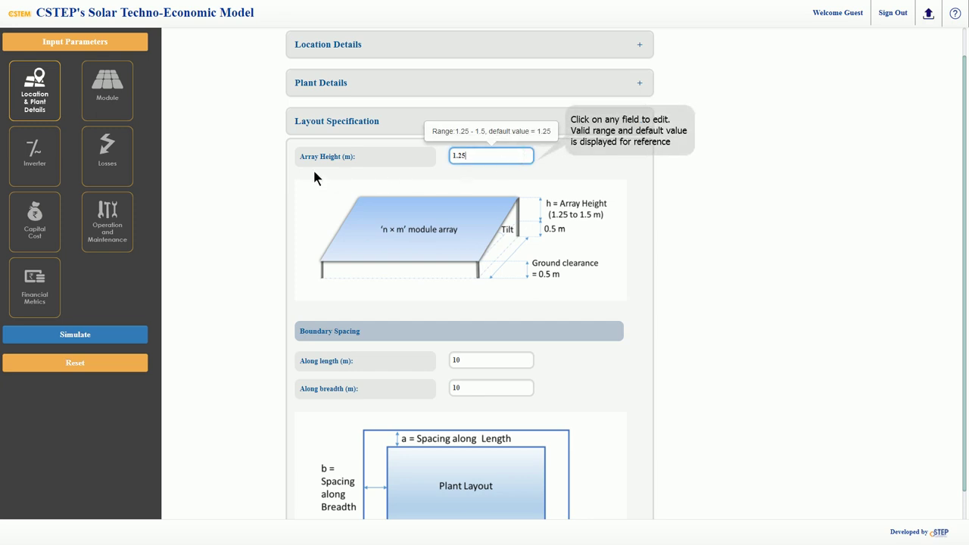
# Choose the Poly-Crystalline Si module TS250 from Tata Power Solar in the module parameters
pyautogui.click(120, 99)
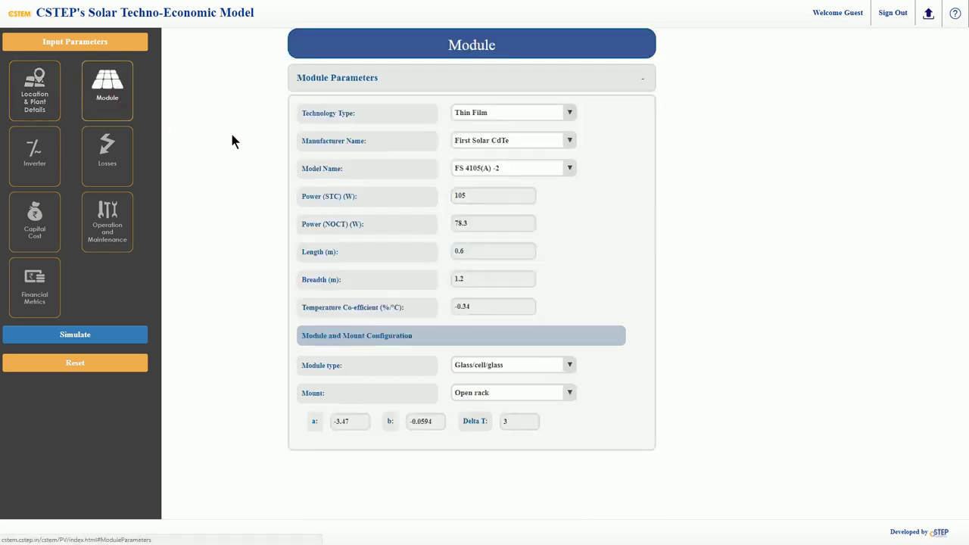
pyautogui.click(569, 114)
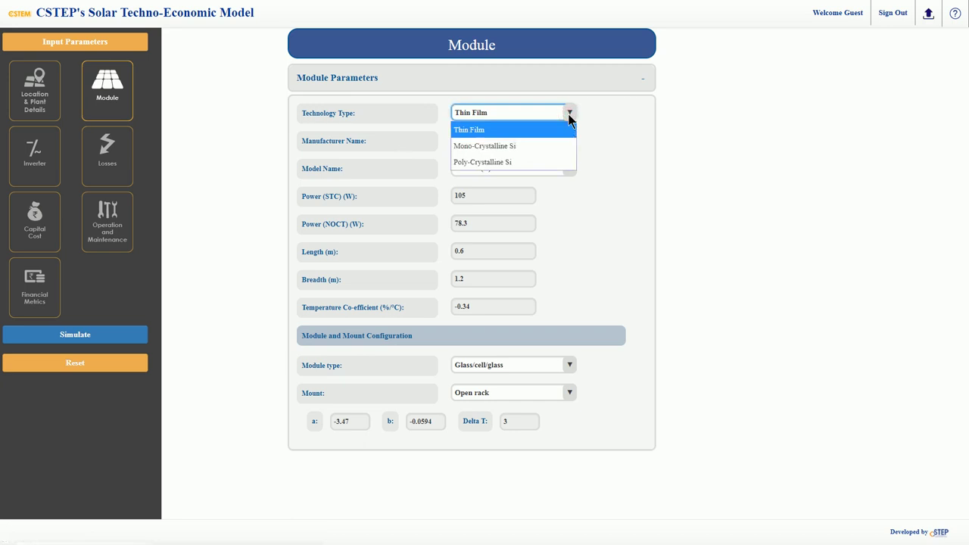
pyautogui.click(509, 163)
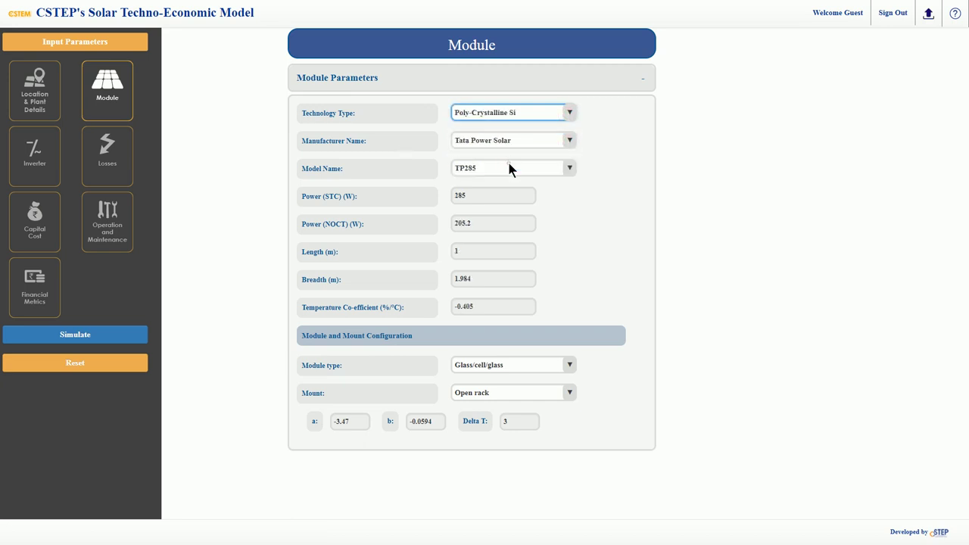
pyautogui.click(569, 142)
pyautogui.click(569, 143)
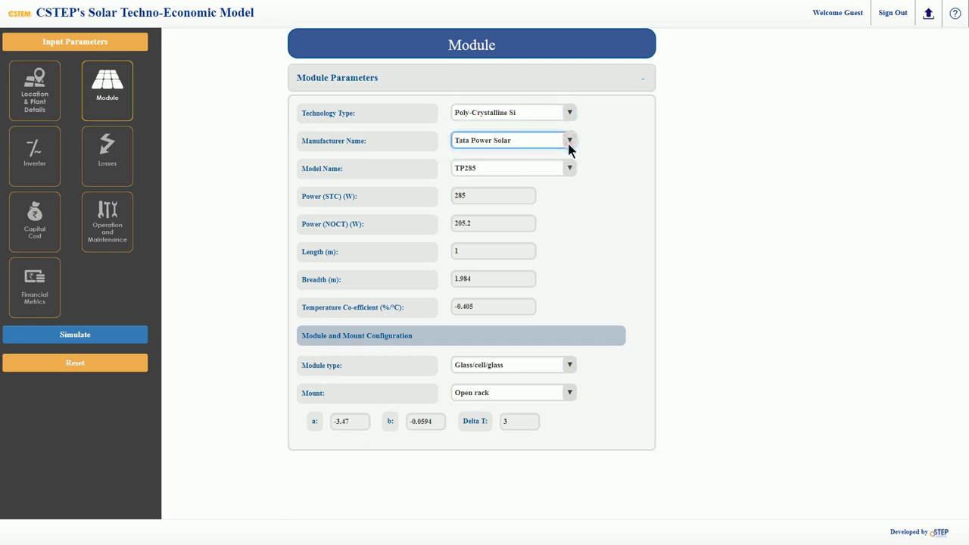
pyautogui.click(570, 167)
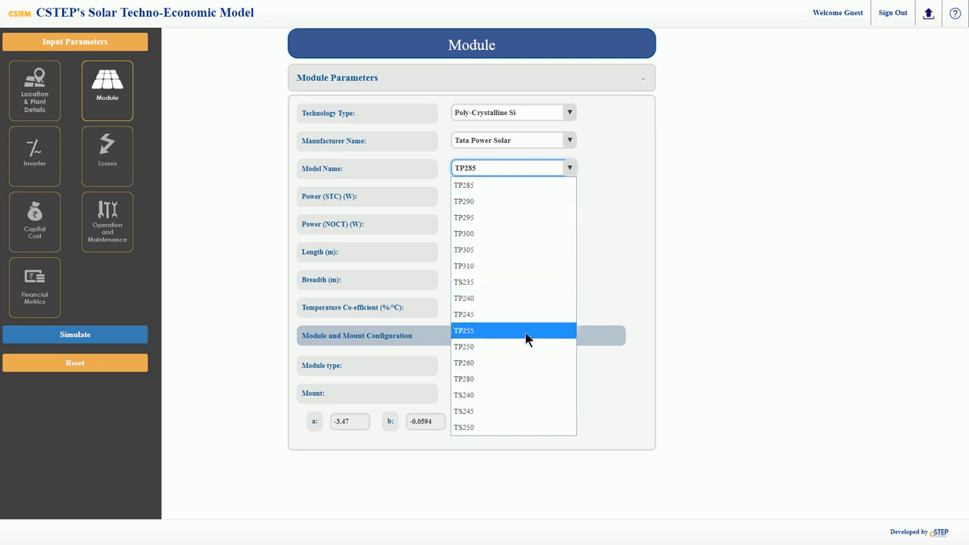
pyautogui.click(504, 429)
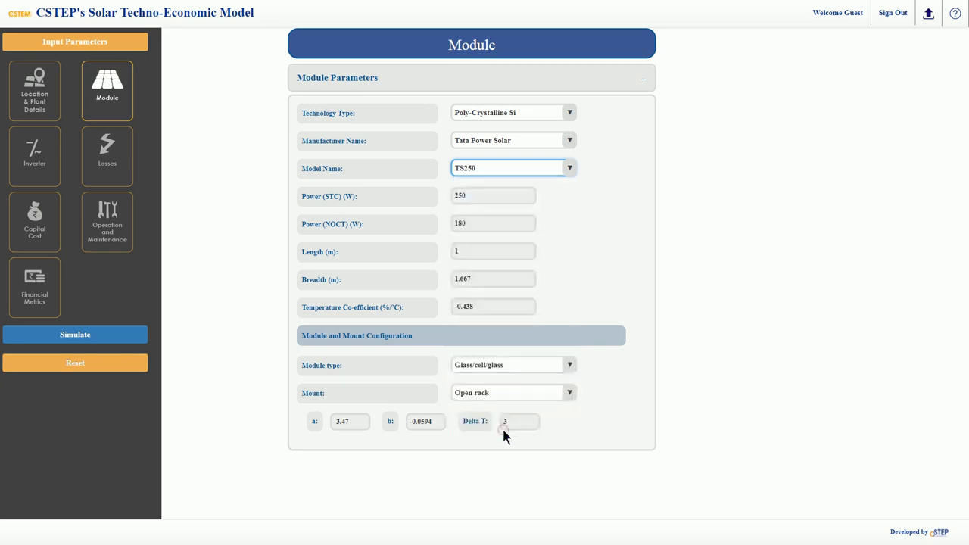
# Set the module type to Glass/cell/polymer sheet with an Open rack mount
pyautogui.click(568, 365)
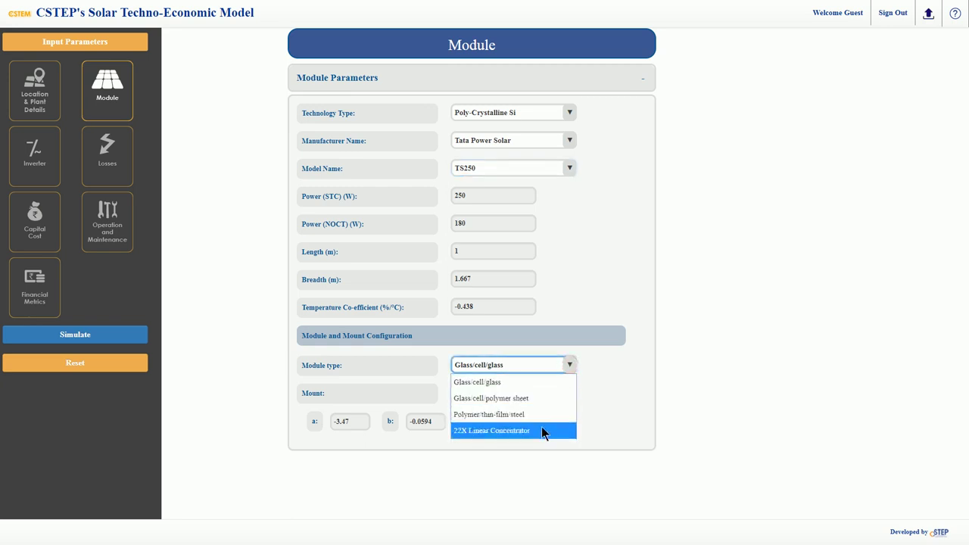
pyautogui.click(537, 397)
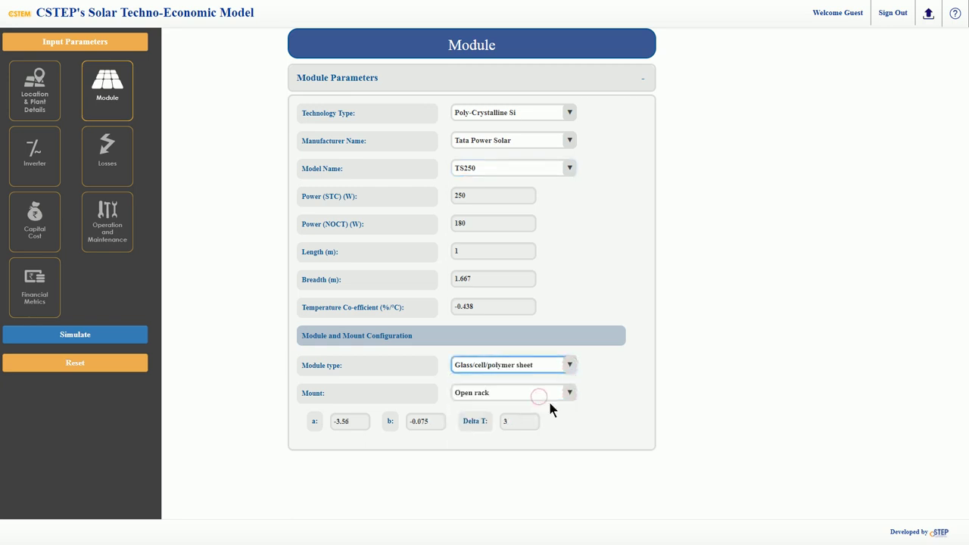
pyautogui.click(570, 393)
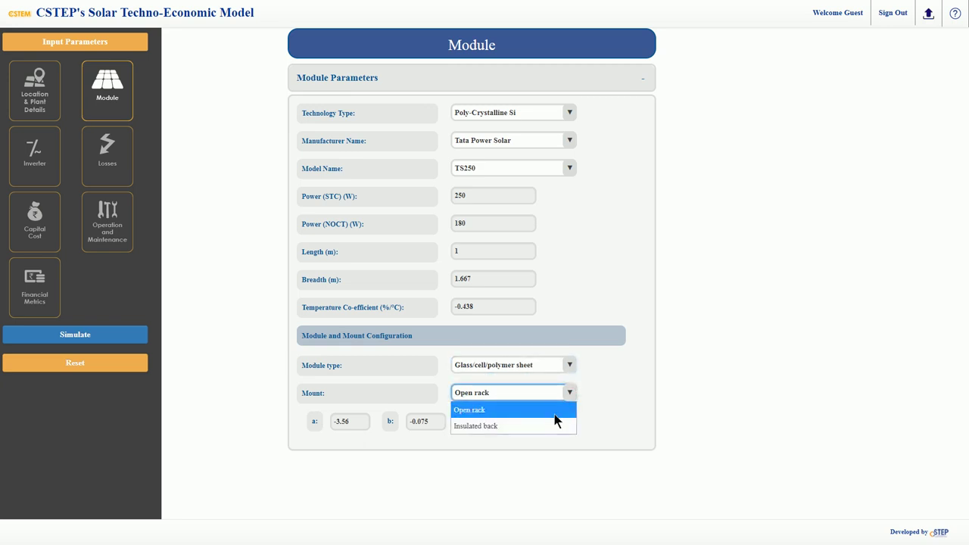
pyautogui.click(554, 413)
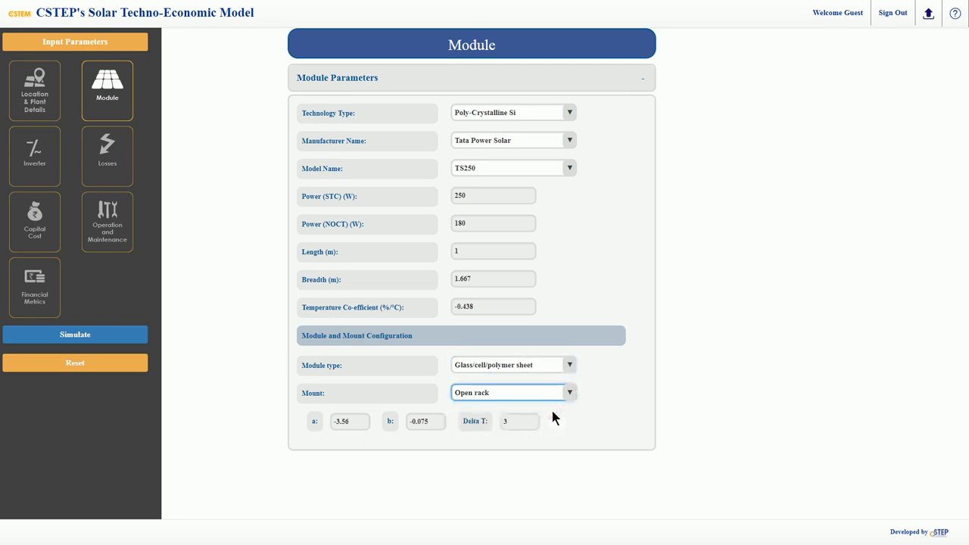
# Choose Eaton as the inverter manufacturer and Power Xpert Solar 250 kW as the model
pyautogui.click(35, 154)
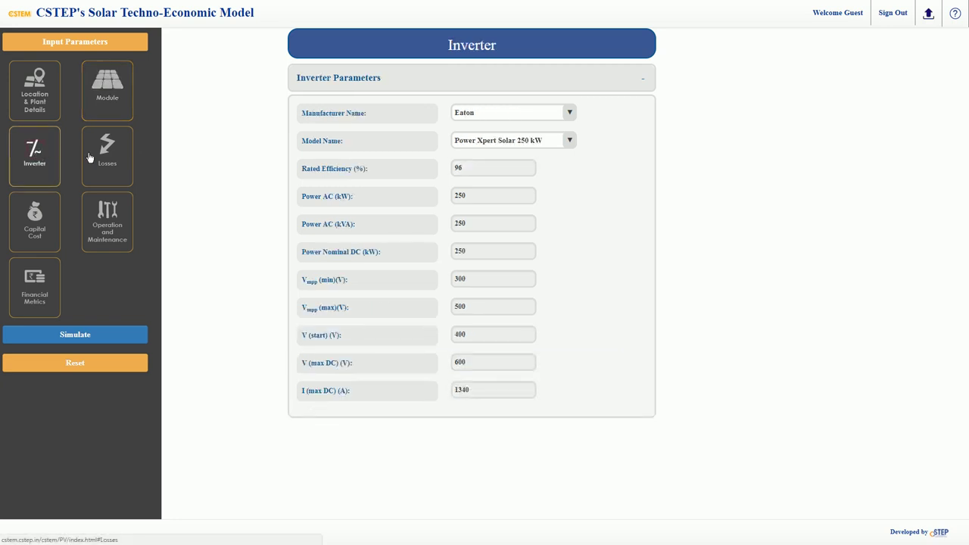
pyautogui.click(569, 112)
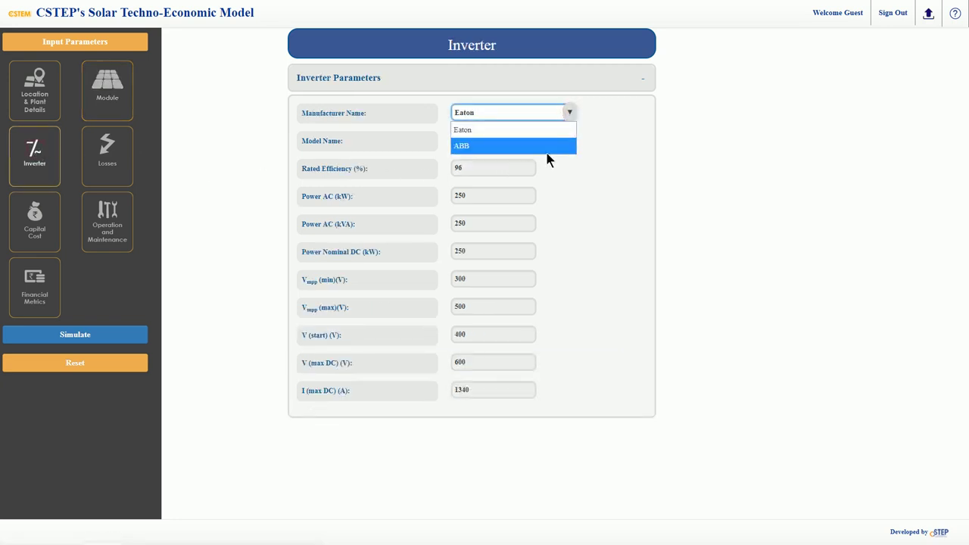
pyautogui.click(546, 135)
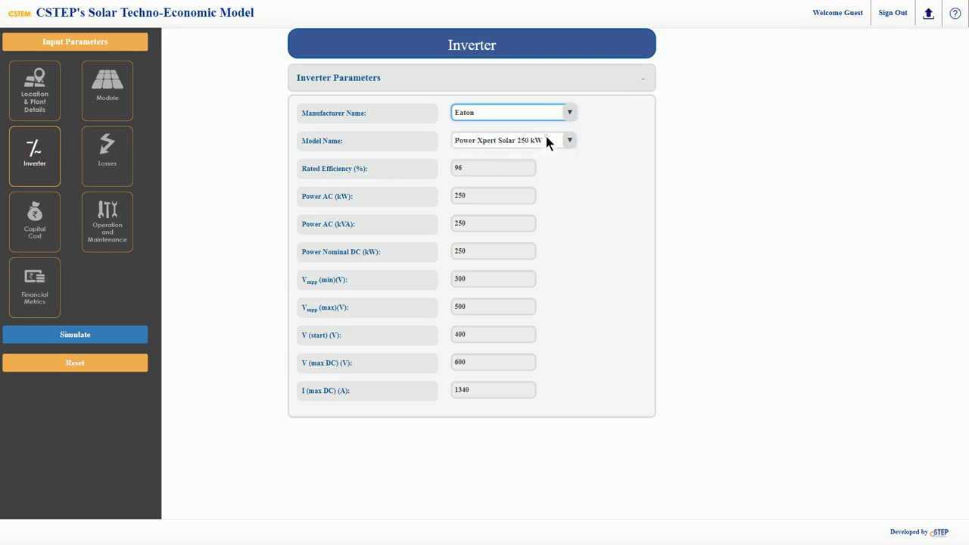
pyautogui.click(566, 140)
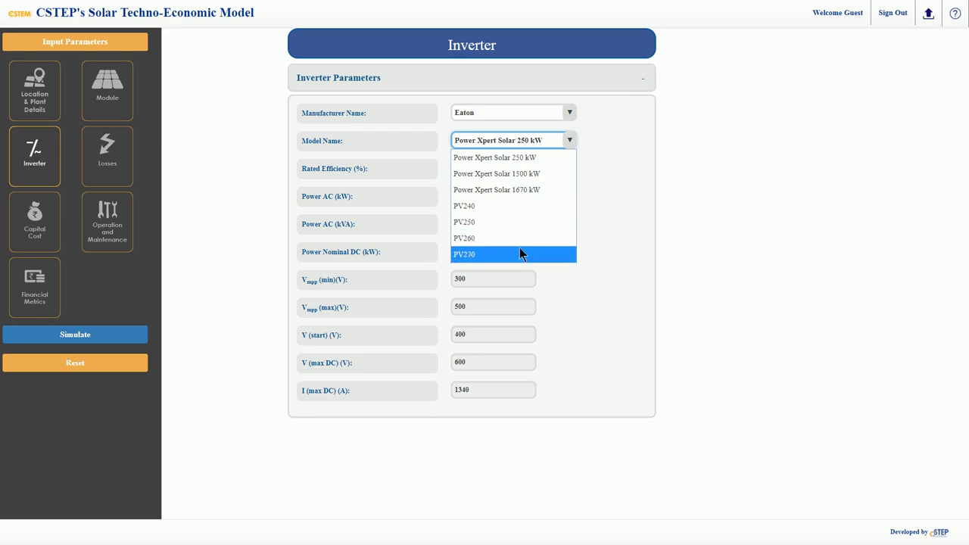
pyautogui.click(508, 158)
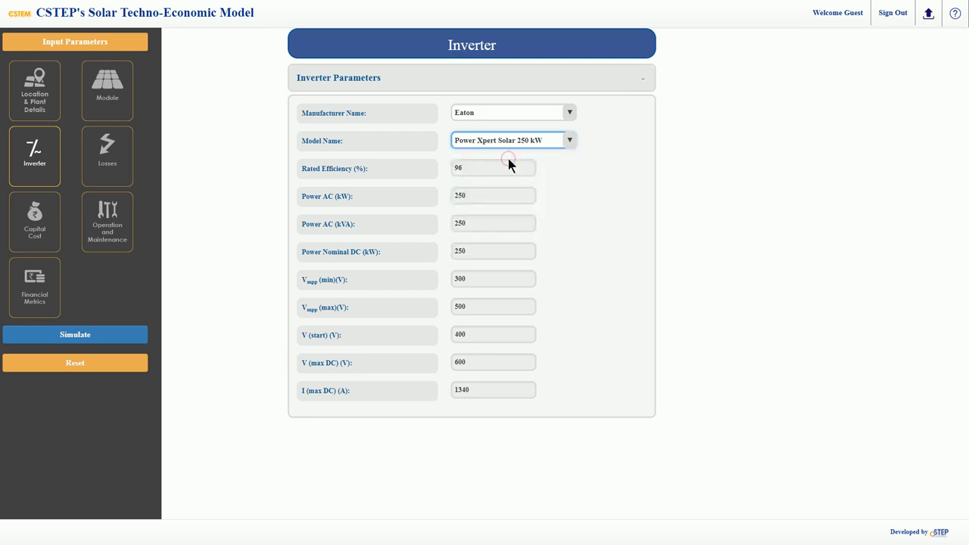
# Review the losses and the direct and indirect capital cost inputs
pyautogui.click(116, 163)
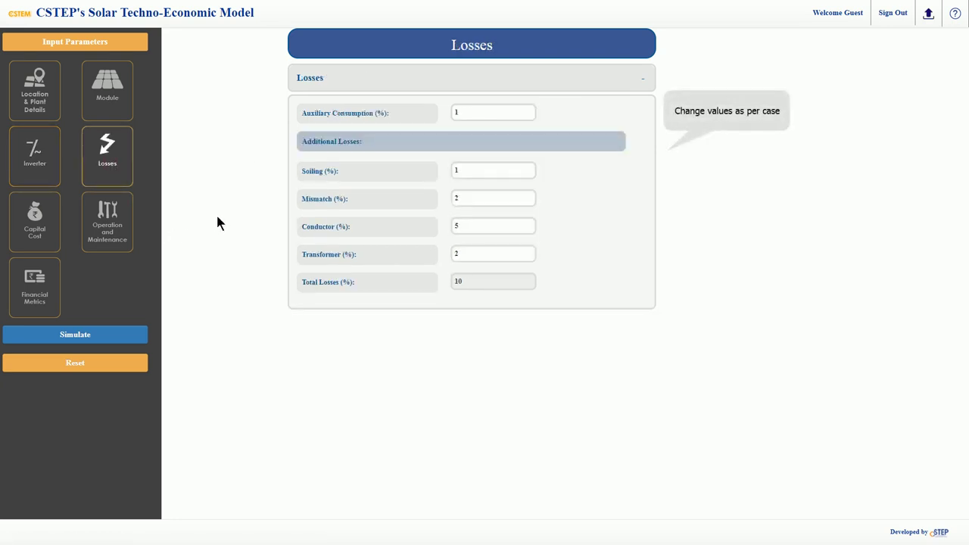
pyautogui.click(35, 219)
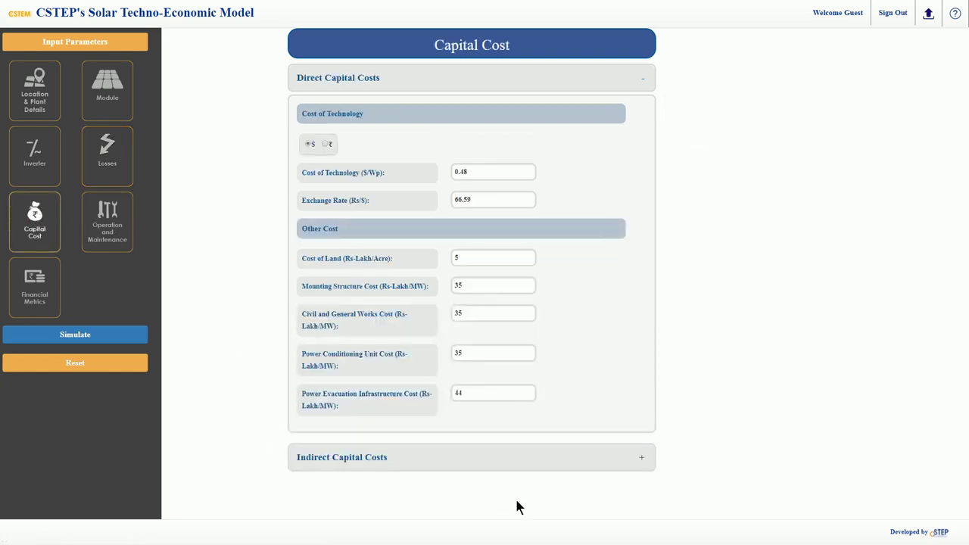
pyautogui.click(639, 460)
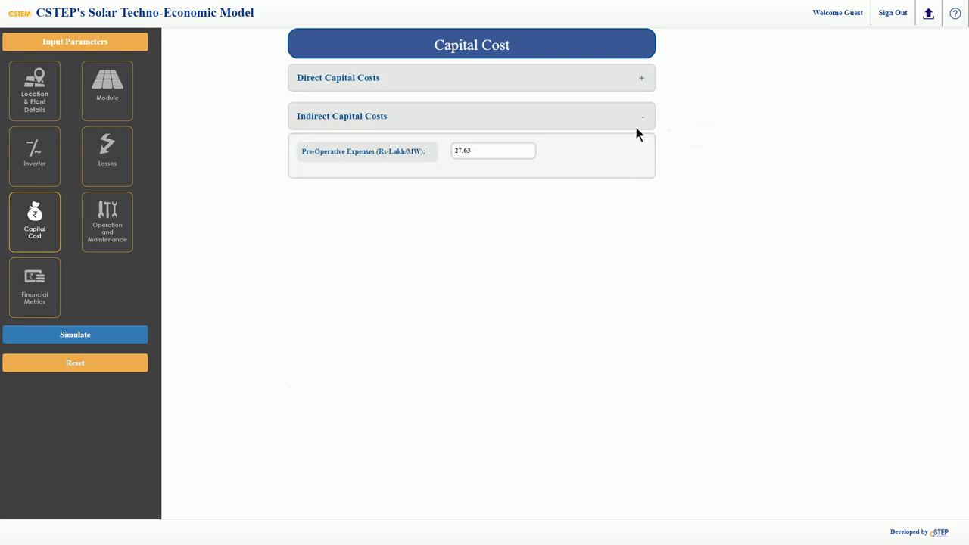
pyautogui.click(639, 121)
pyautogui.click(640, 82)
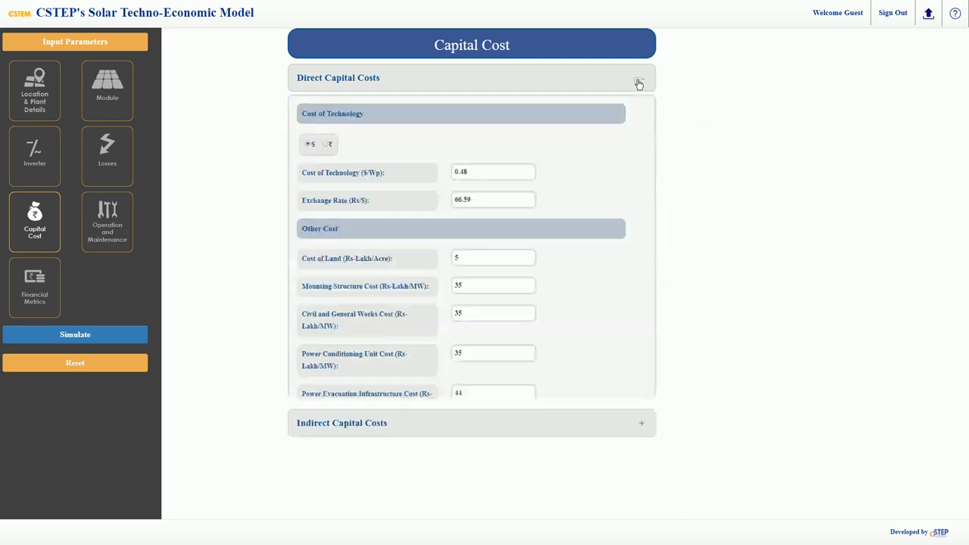
# Switch the technology cost currency to rupees and review the operation and maintenance and financial metrics inputs
pyautogui.click(326, 145)
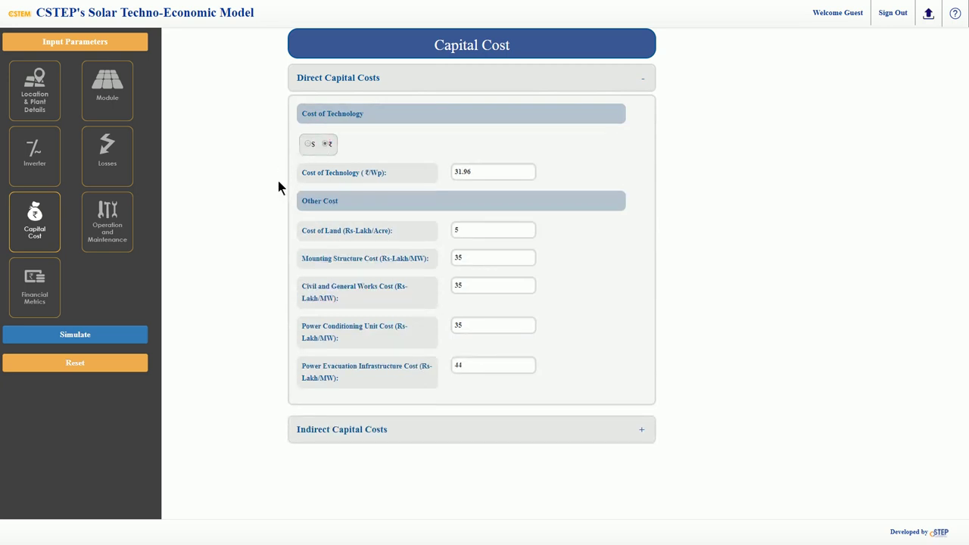
pyautogui.click(101, 229)
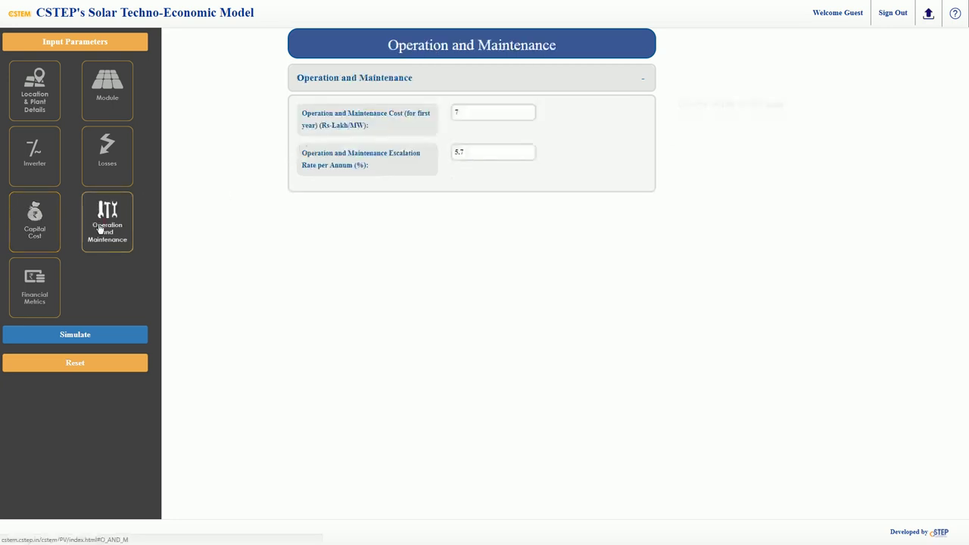
pyautogui.click(44, 286)
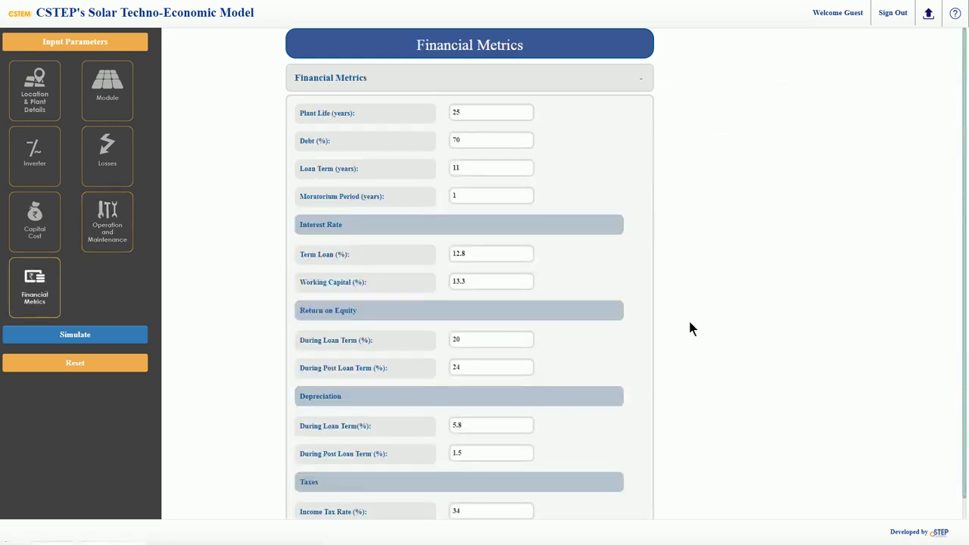
pyautogui.scroll(-1, 690, 323)
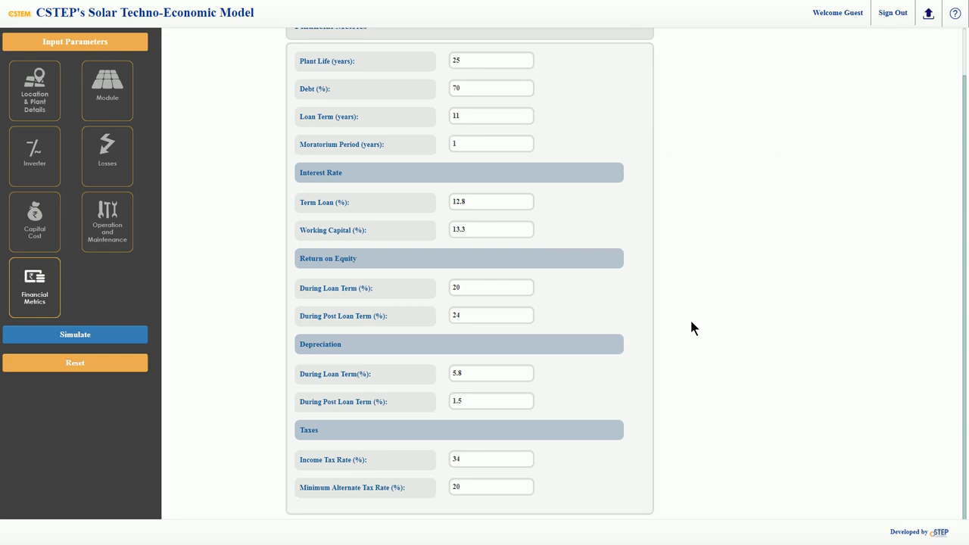
pyautogui.scroll(1, 691, 323)
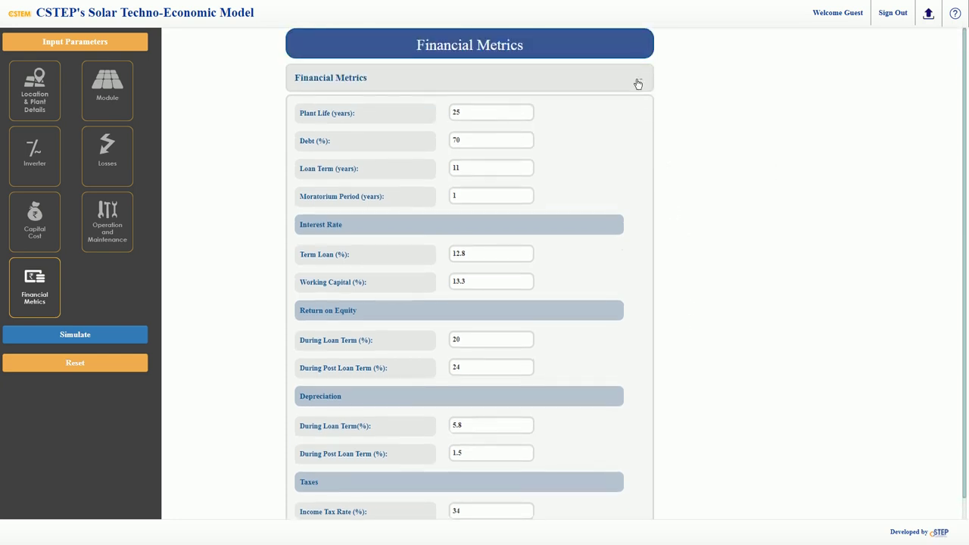
pyautogui.click(638, 81)
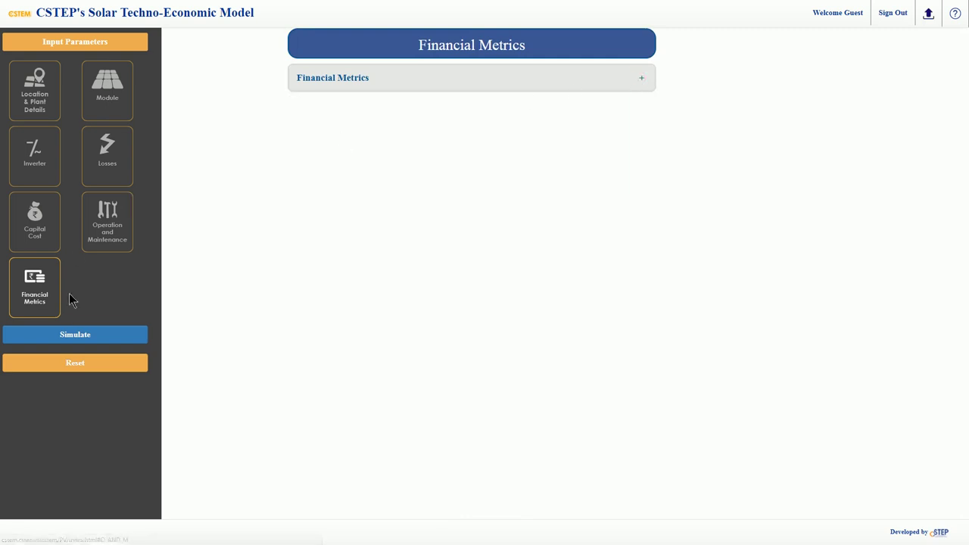
# Simulate the plant and review the technical input summary and the configuration summary
pyautogui.click(81, 335)
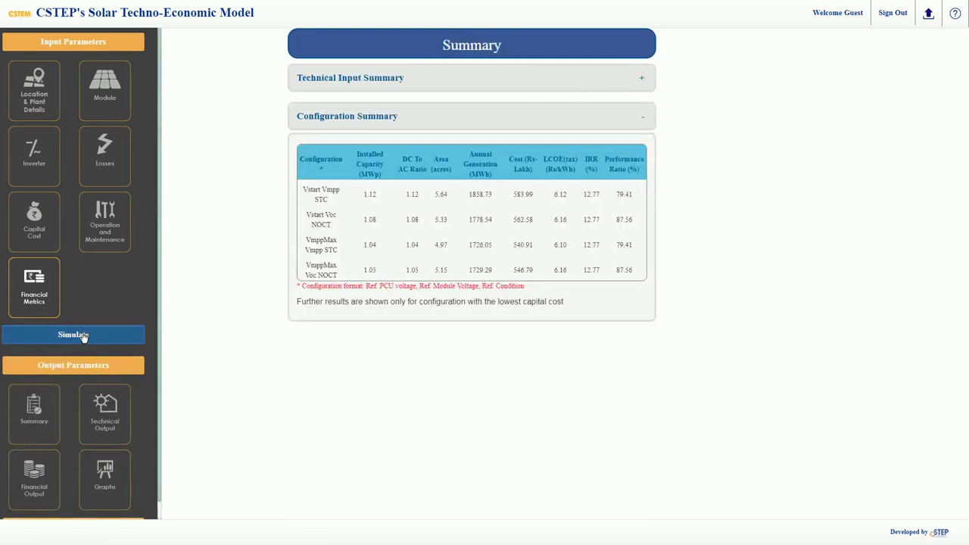
pyautogui.click(638, 79)
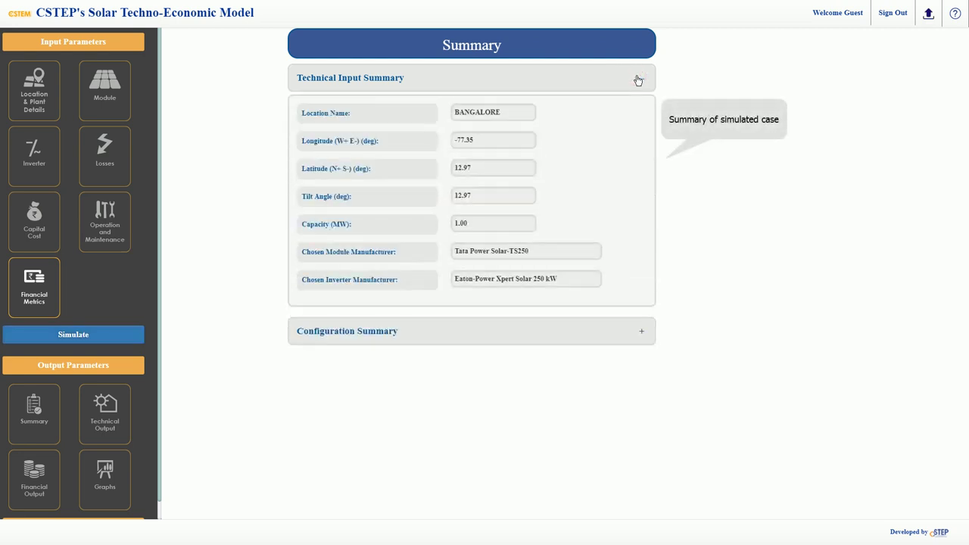
pyautogui.click(639, 79)
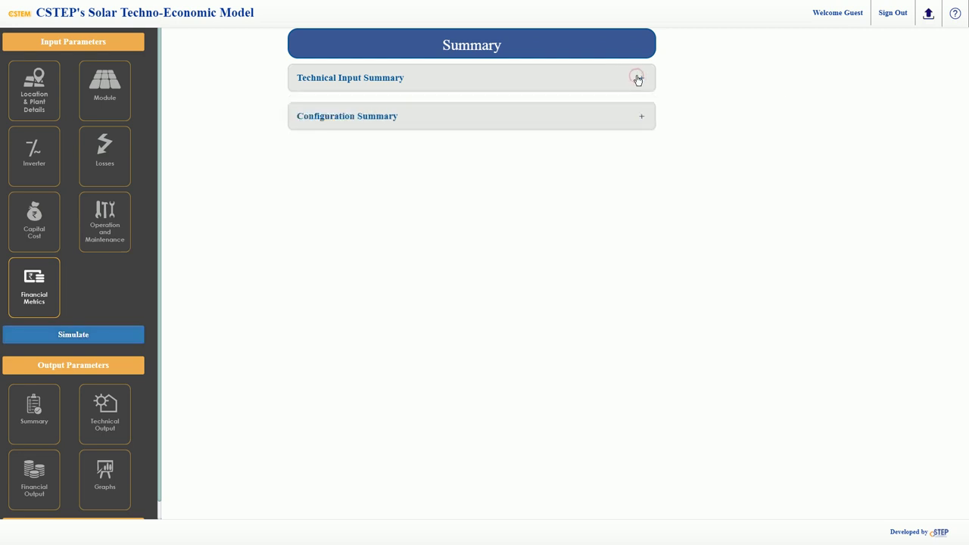
pyautogui.click(642, 119)
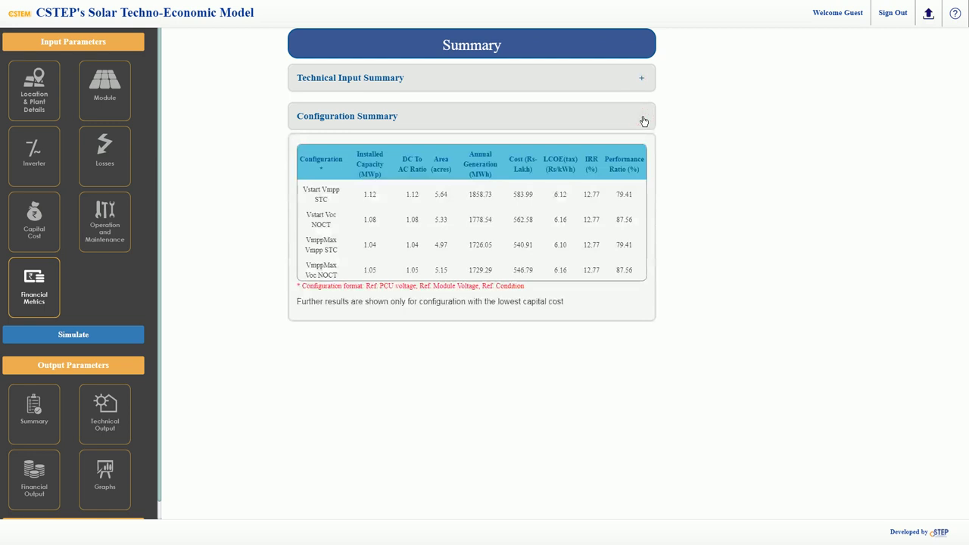
pyautogui.moveTo(565, 300)
pyautogui.mouseDown()
pyautogui.moveTo(290, 300)
pyautogui.moveTo(566, 301)
pyautogui.mouseUp()
pyautogui.click(643, 119)
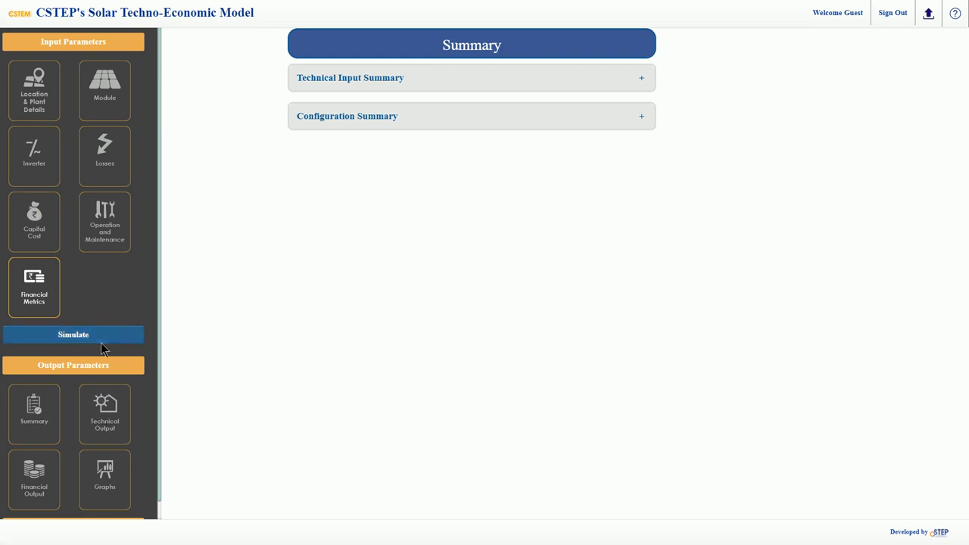
# Review the technical outputs, including the plant layout diagram, boundary spacing, row and column spacing and configuration sizing parameters
pyautogui.click(108, 416)
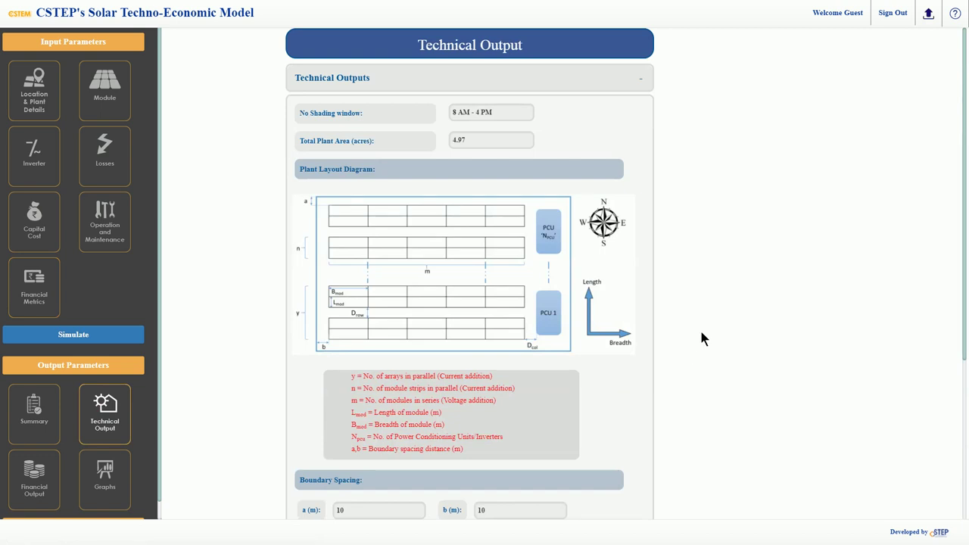
pyautogui.scroll(-3, 701, 339)
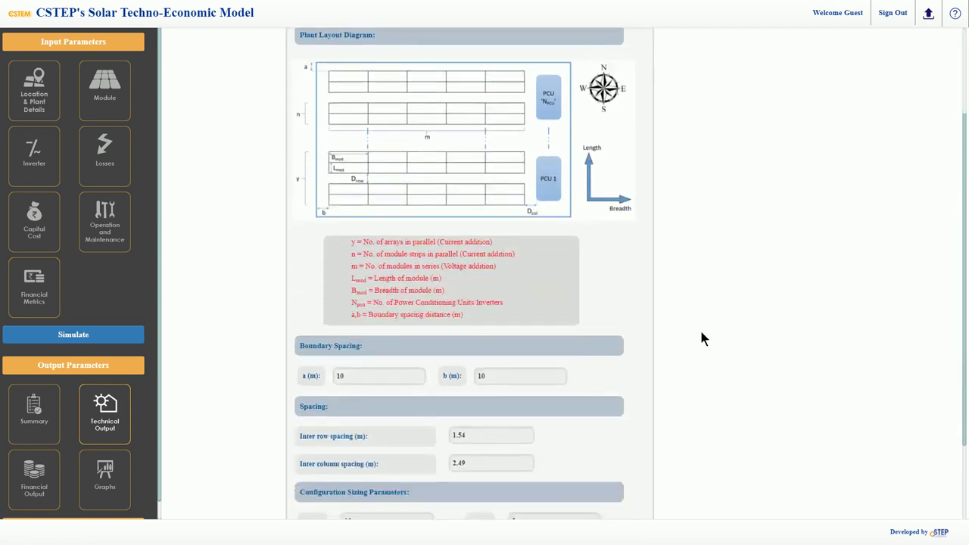
pyautogui.scroll(-2, 702, 338)
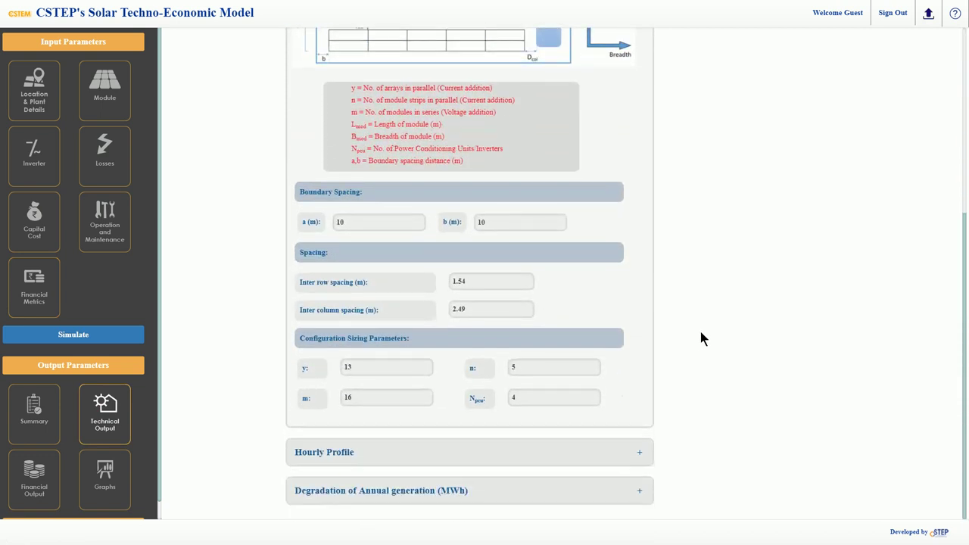
pyautogui.scroll(3, 701, 333)
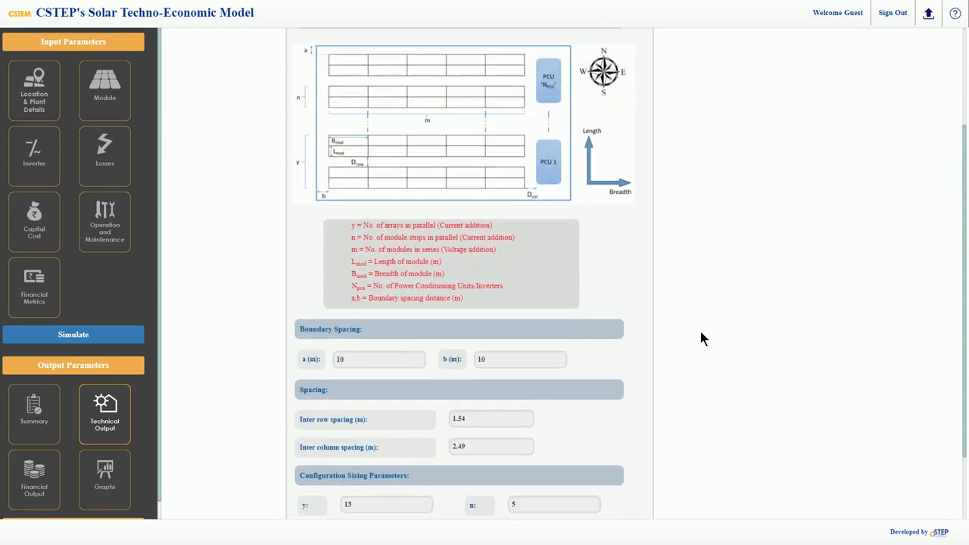
pyautogui.scroll(2, 700, 332)
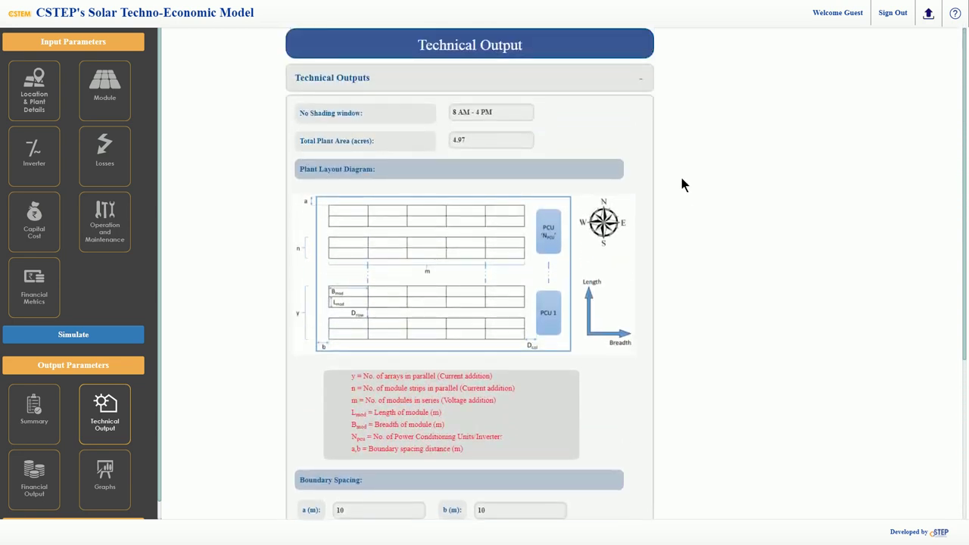
pyautogui.click(645, 80)
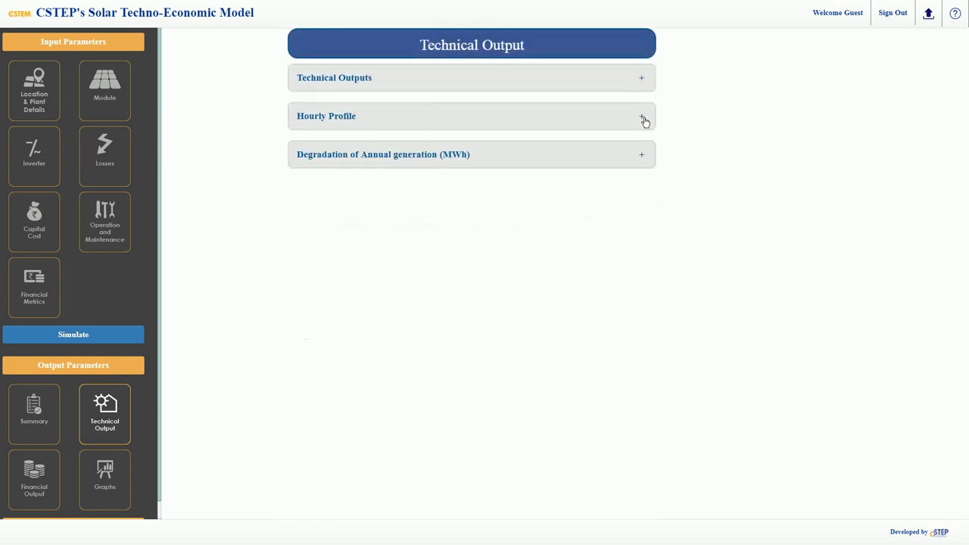
# Examine the hourly generation profile, zooming in to 1 July and resetting the zoom to the full year
pyautogui.click(644, 119)
pyautogui.moveTo(481, 309)
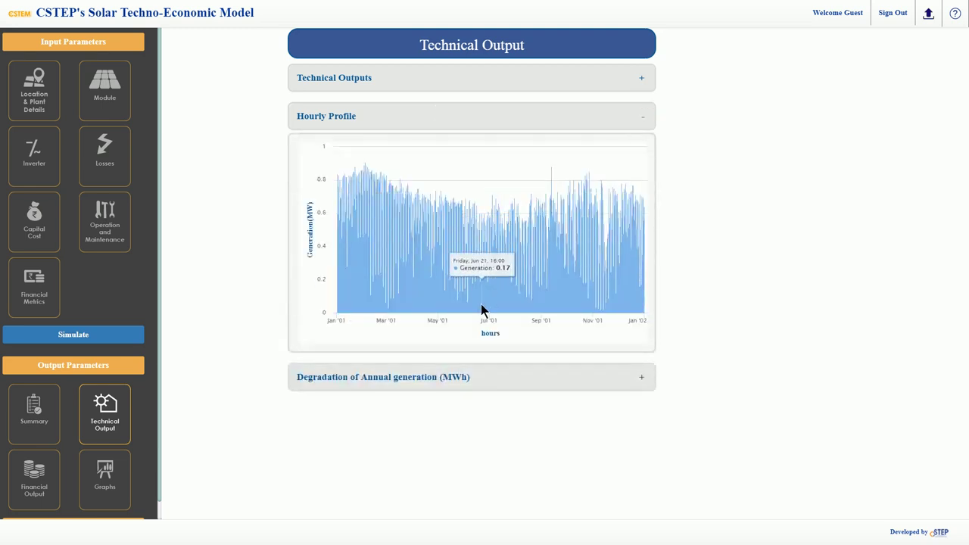
pyautogui.moveTo(483, 309); pyautogui.dragTo(503, 312)
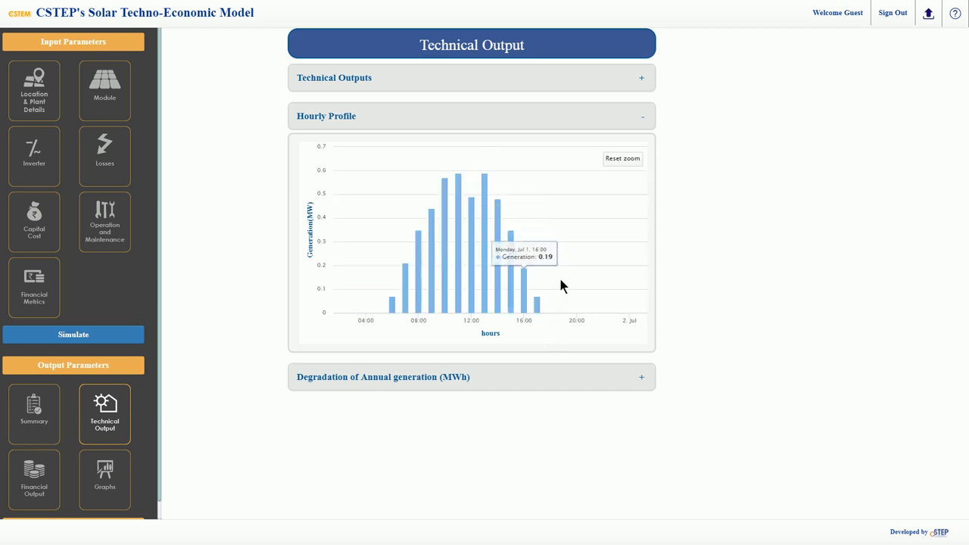
pyautogui.click(625, 161)
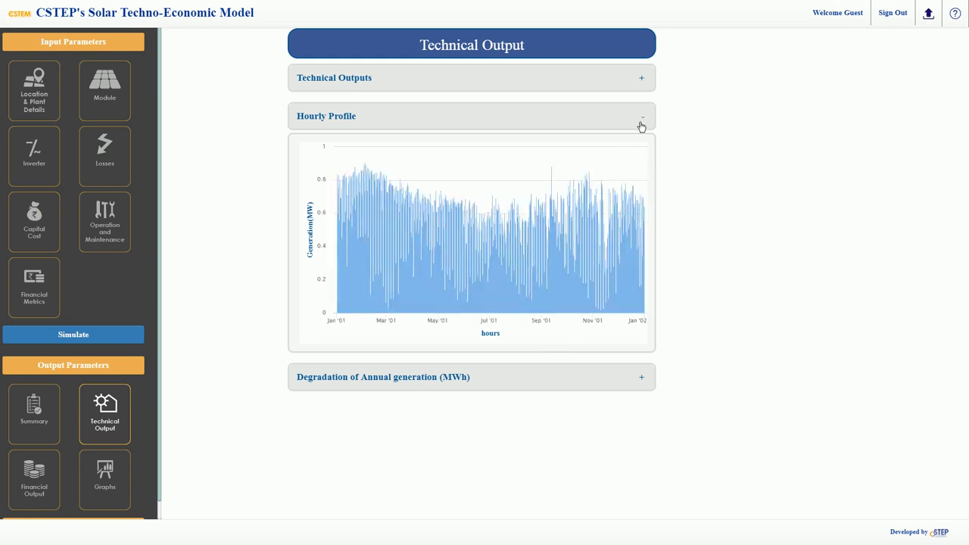
pyautogui.click(641, 120)
# Inspect the yearly values in the annual generation degradation graph
pyautogui.click(640, 159)
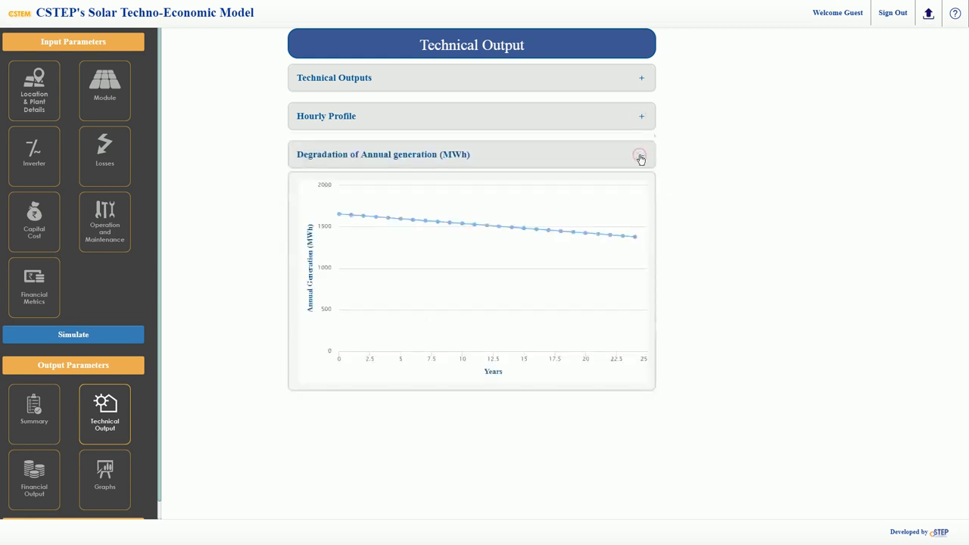
pyautogui.moveTo(338, 216)
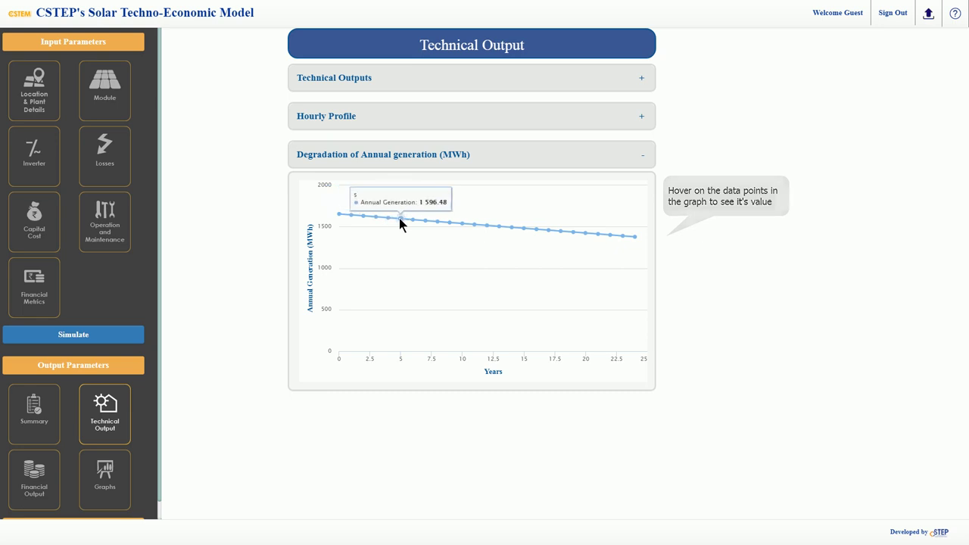
pyautogui.moveTo(426, 221)
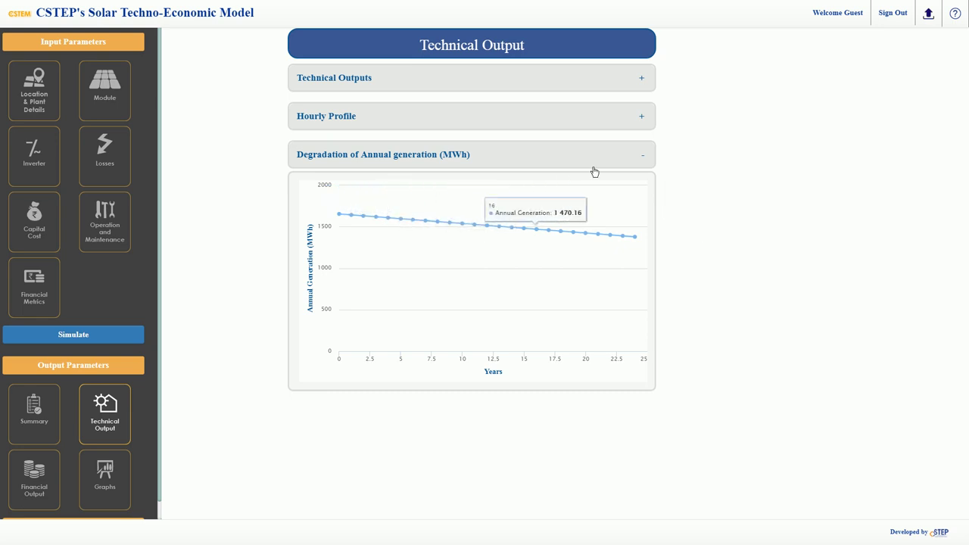
pyautogui.click(648, 161)
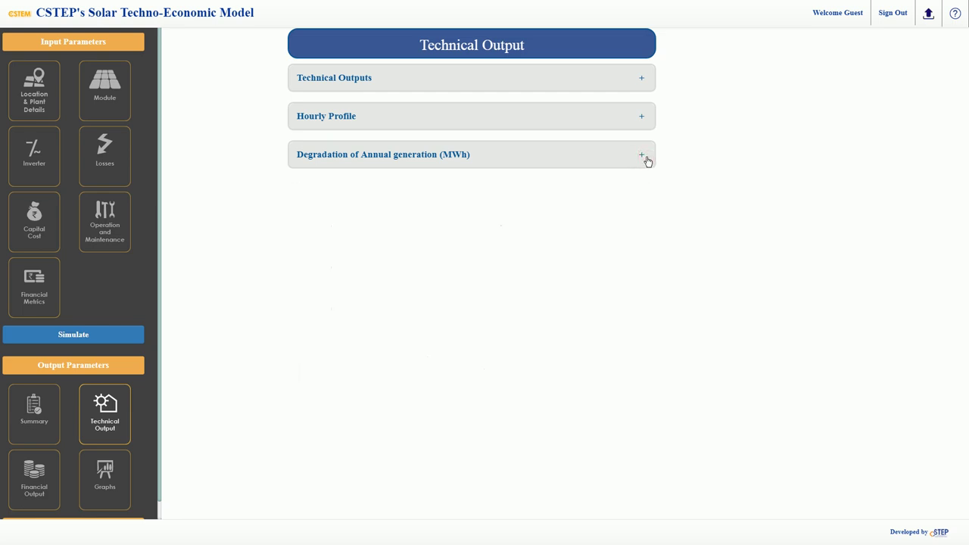
# Inspect the share of each component in the capital cost breakup of the financial output
pyautogui.click(49, 472)
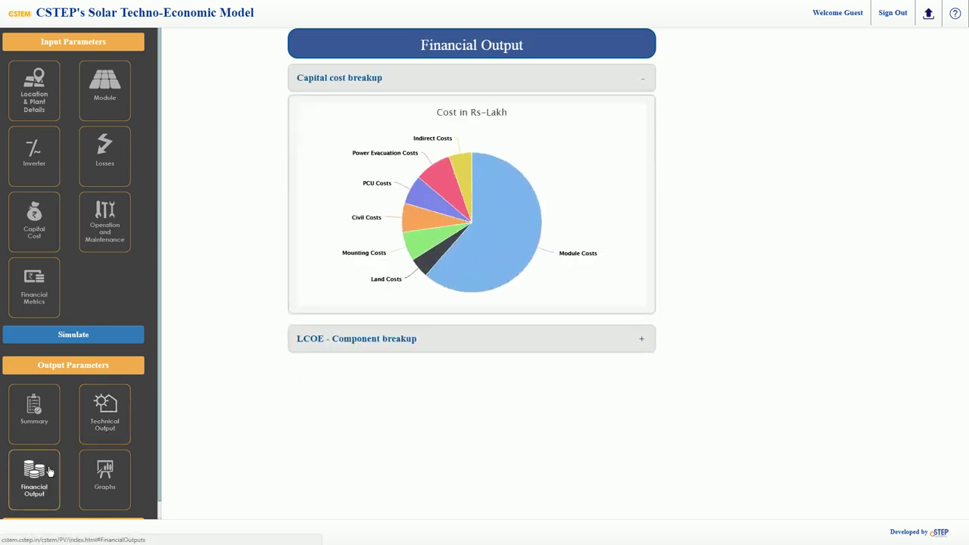
pyautogui.moveTo(507, 257)
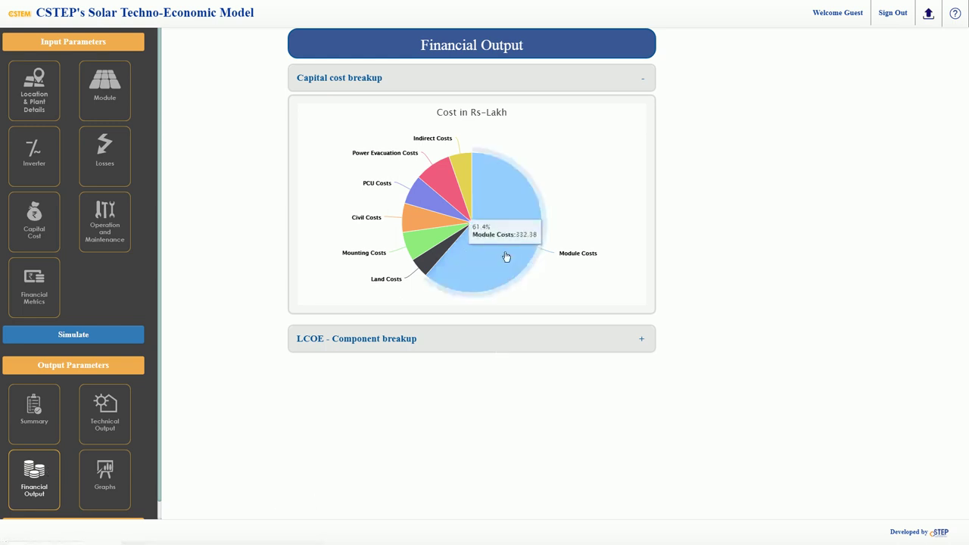
pyautogui.moveTo(433, 260)
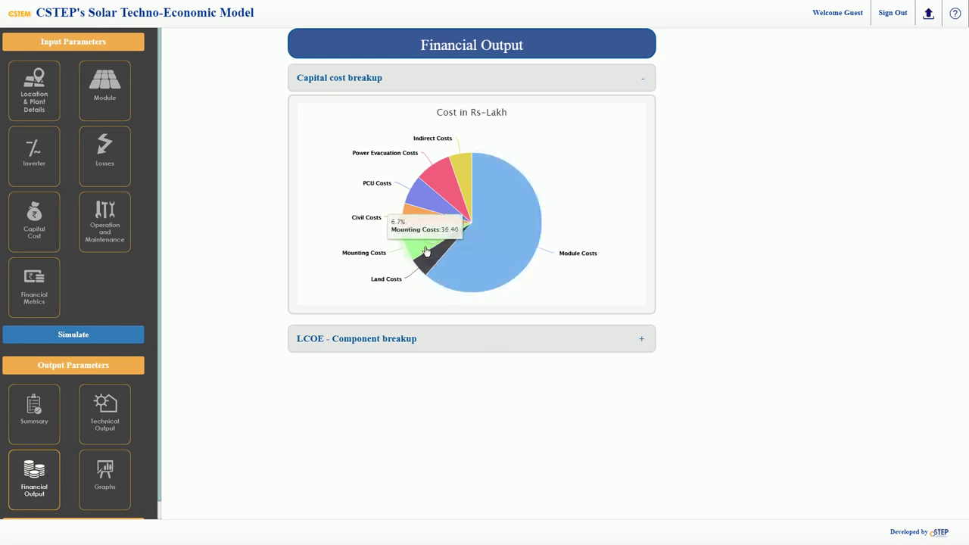
pyautogui.moveTo(417, 200)
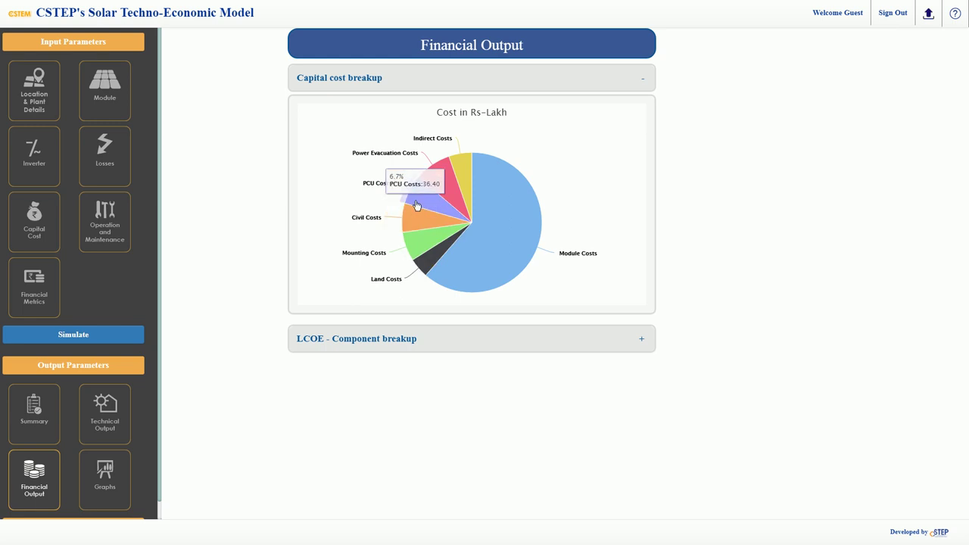
pyautogui.moveTo(440, 177)
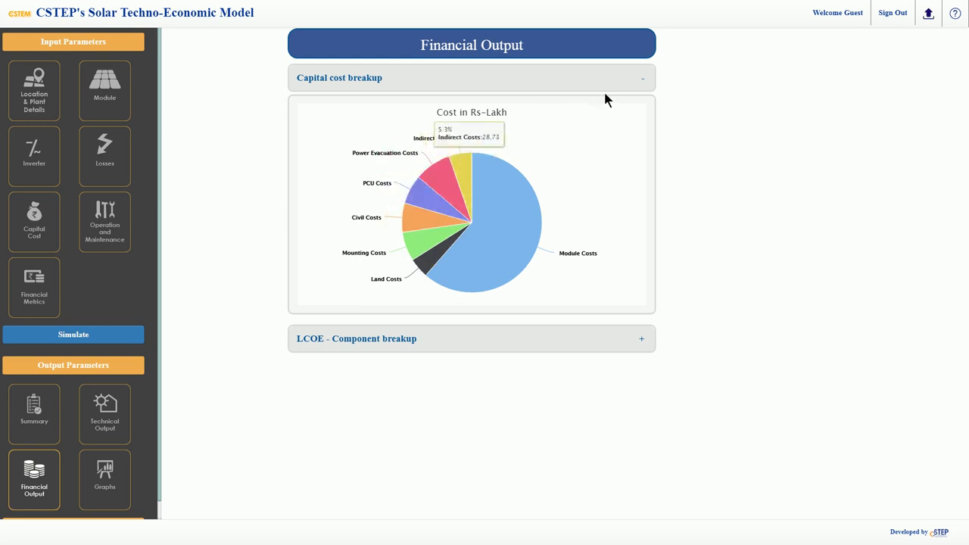
pyautogui.click(641, 81)
# Inspect the components of the LCOE breakup chart and hide the Module component
pyautogui.click(642, 117)
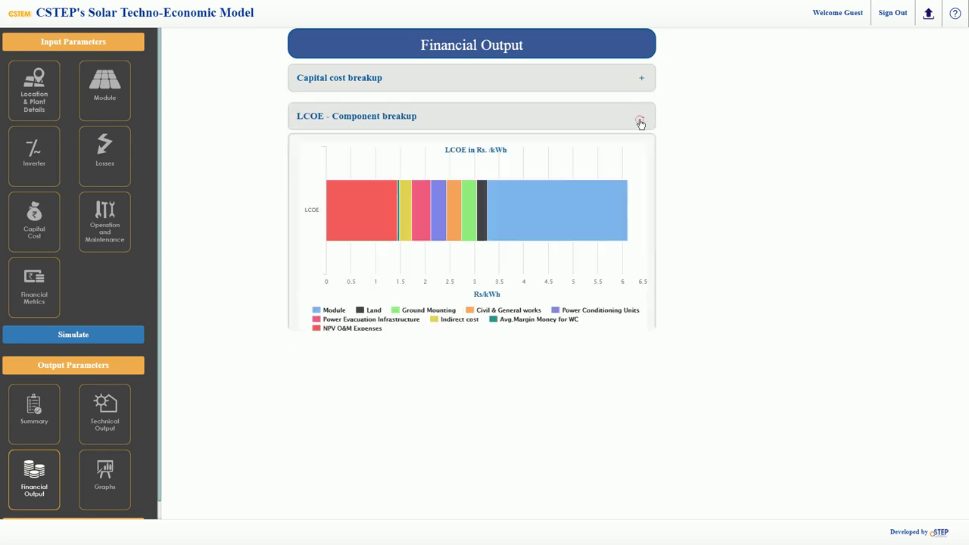
pyautogui.moveTo(584, 224)
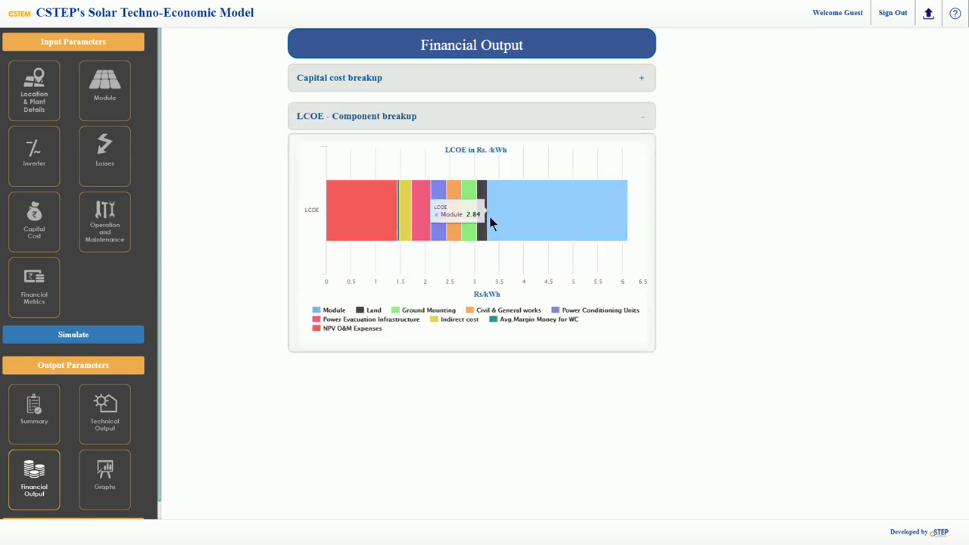
pyautogui.moveTo(476, 220)
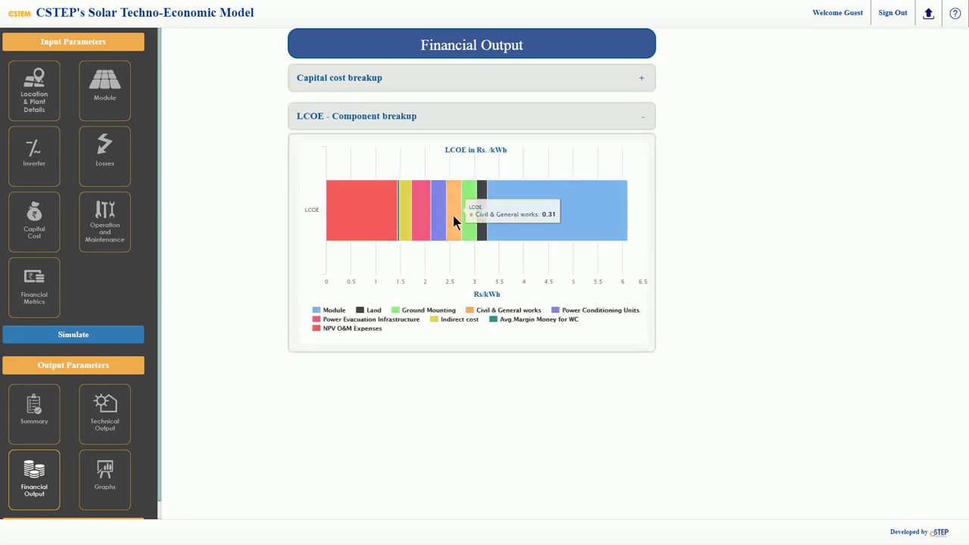
pyautogui.moveTo(438, 220)
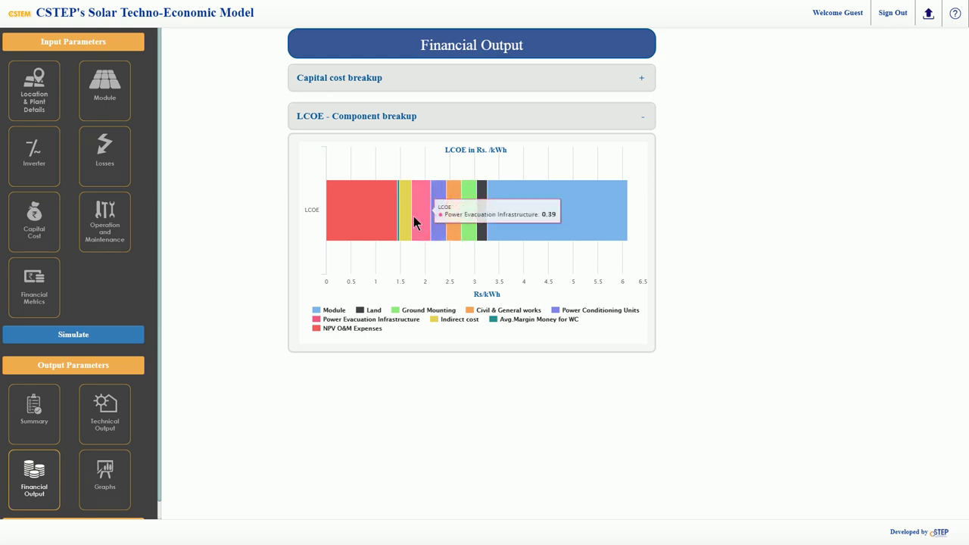
pyautogui.moveTo(398, 218)
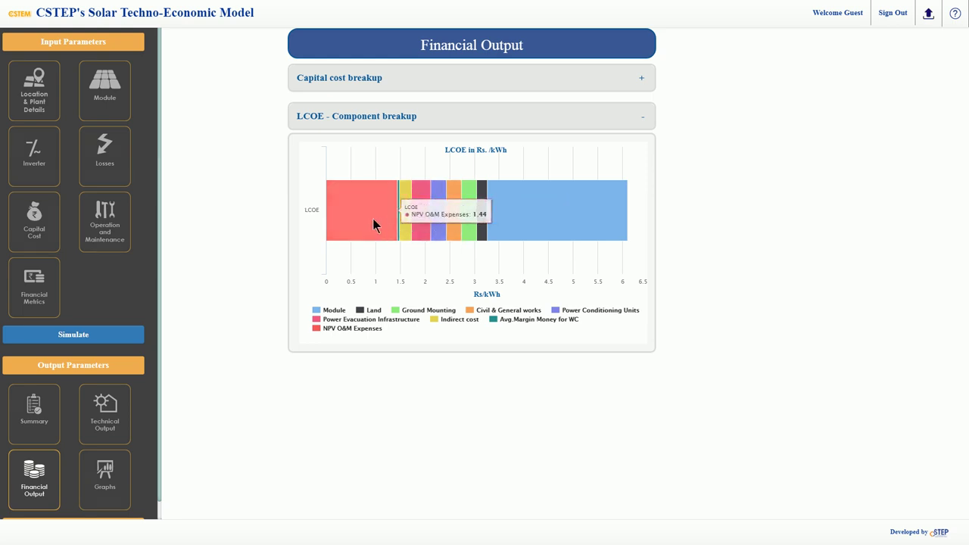
pyautogui.click(316, 311)
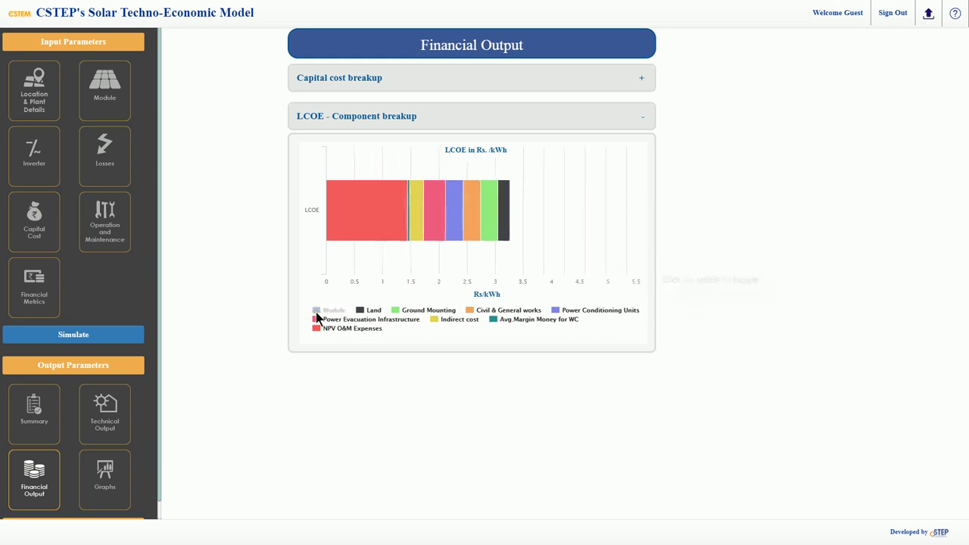
# Hide Ground Mounting, Indirect cost and Power Evacuation Infrastructure in the LCOE chart, and toggle NPV O&M Expenses off and on
pyautogui.click(394, 311)
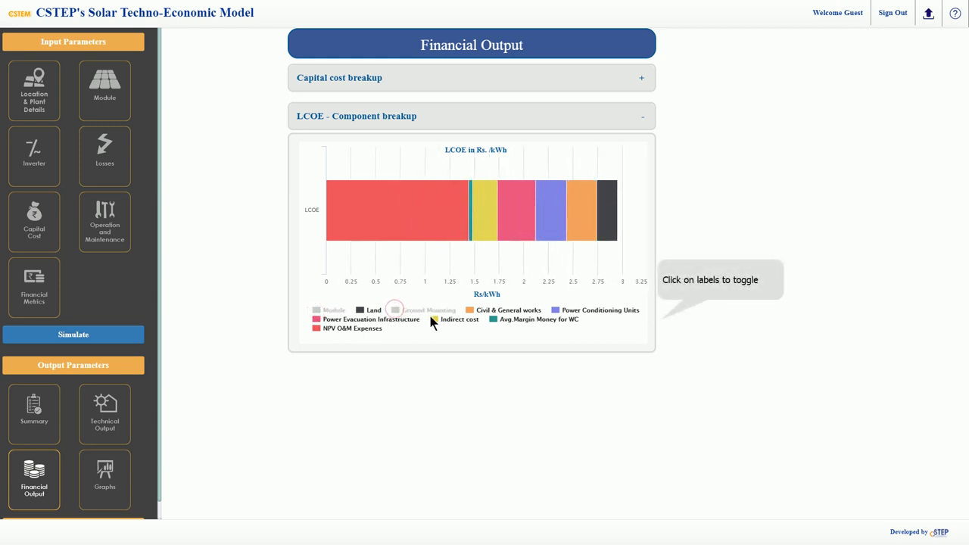
pyautogui.click(430, 318)
pyautogui.click(349, 320)
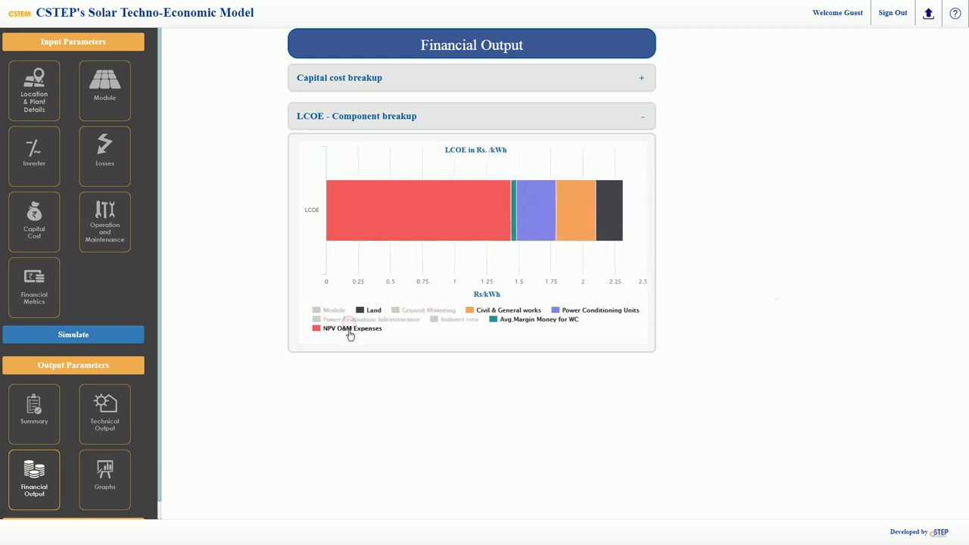
pyautogui.click(350, 329)
pyautogui.click(351, 330)
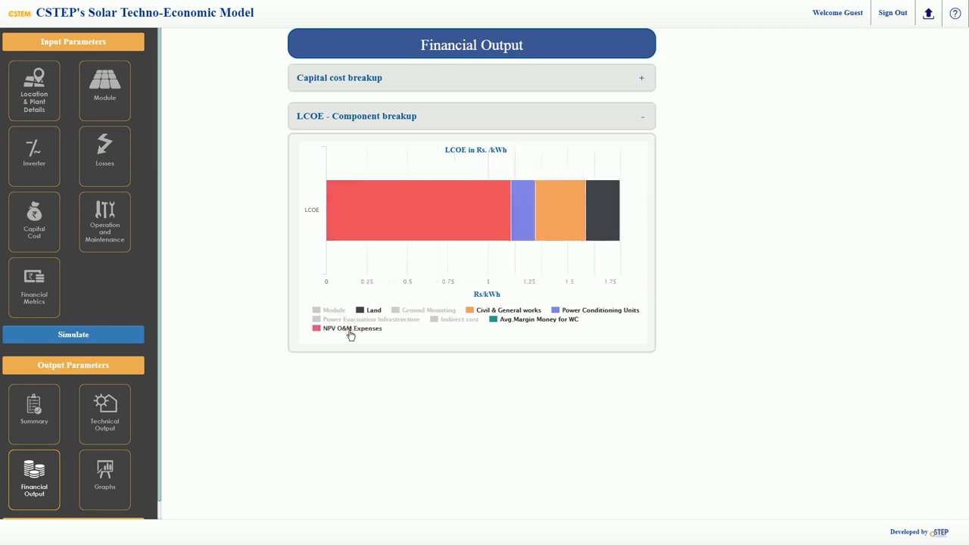
# Show Power Evacuation Infrastructure, Indirect cost, Ground Mounting and Module again in the LCOE chart, and collapse the component breakup
pyautogui.click(350, 319)
pyautogui.click(446, 322)
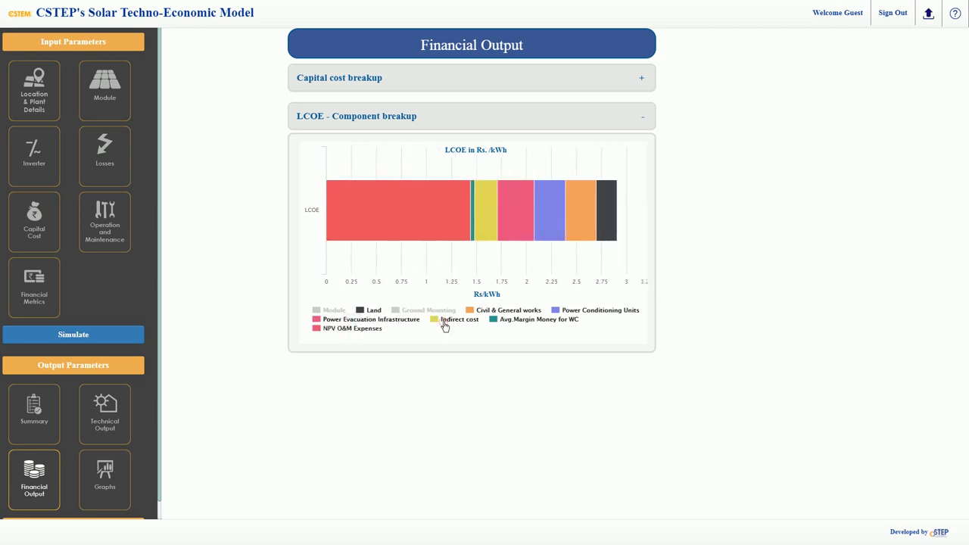
pyautogui.click(435, 311)
pyautogui.click(334, 311)
pyautogui.click(337, 315)
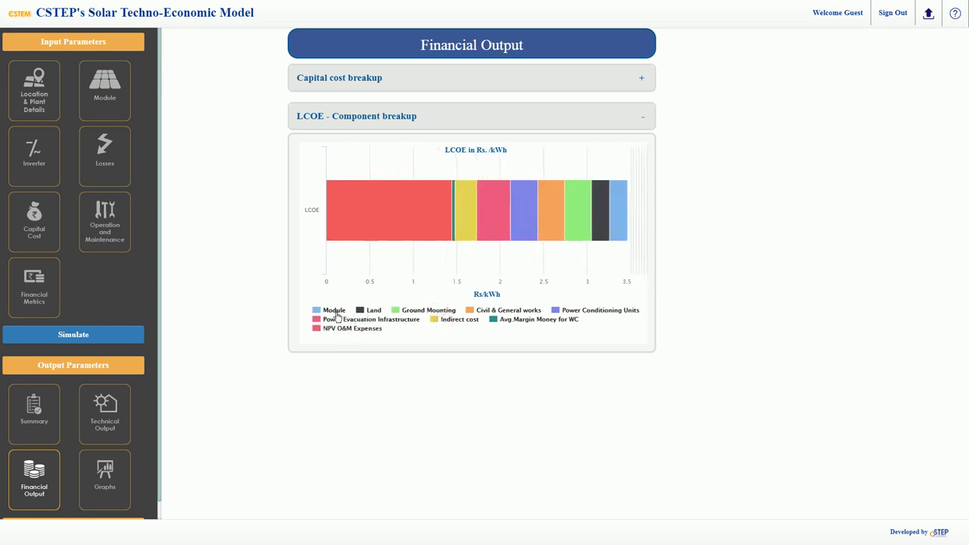
pyautogui.click(642, 121)
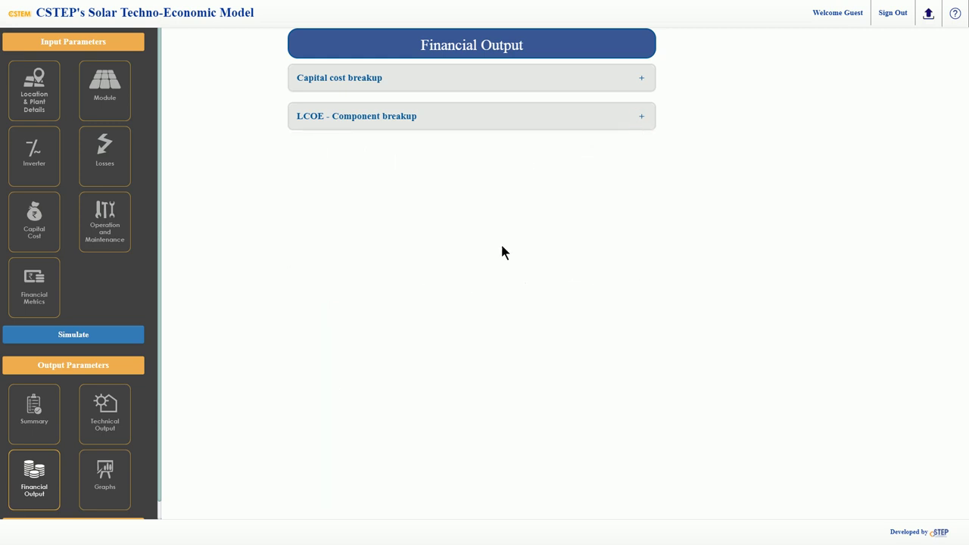
# Inspect the Frequency of Generation graph and hide its VmppMax Voc STC, VmppMax Vmpp NOCT, Vstart Vmpp STC and VmppMax Vmpp STC series
pyautogui.click(115, 488)
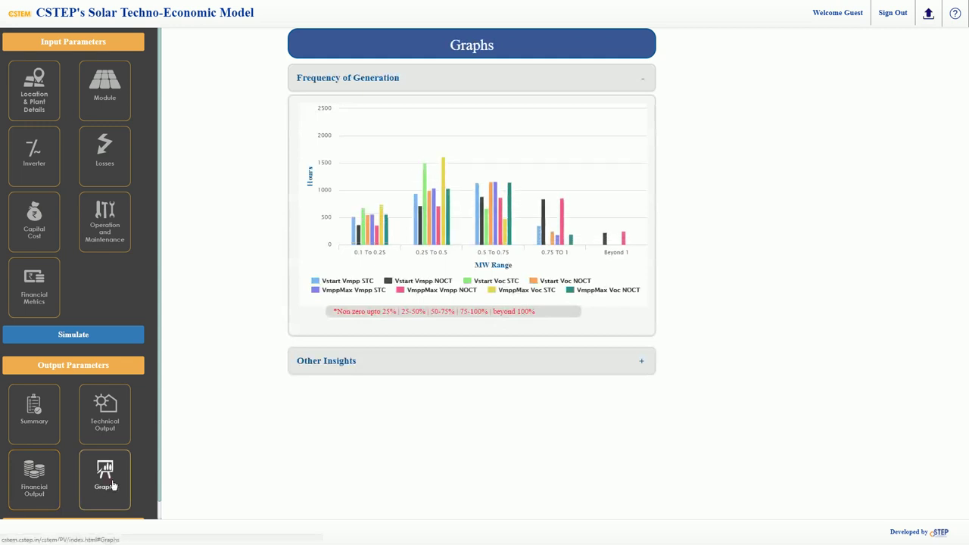
pyautogui.moveTo(367, 248)
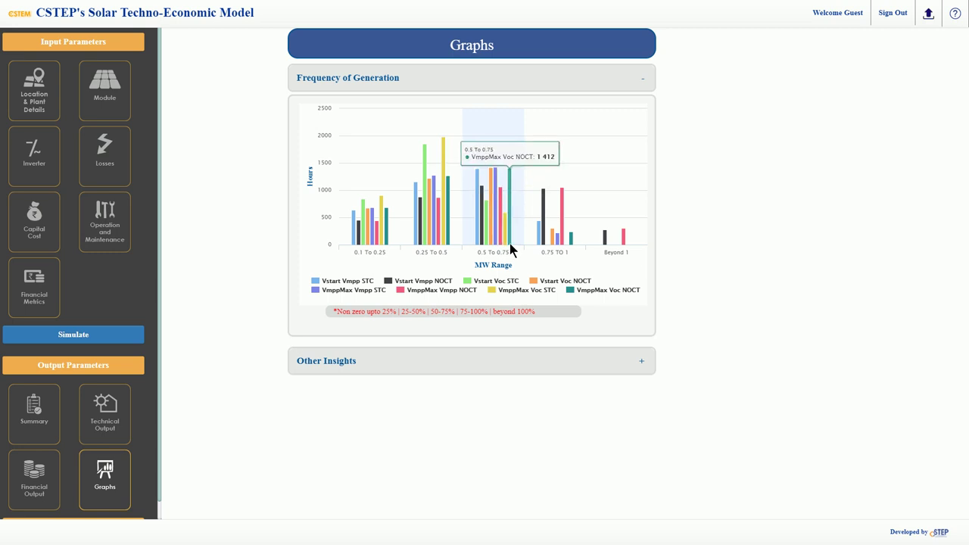
pyautogui.click(492, 289)
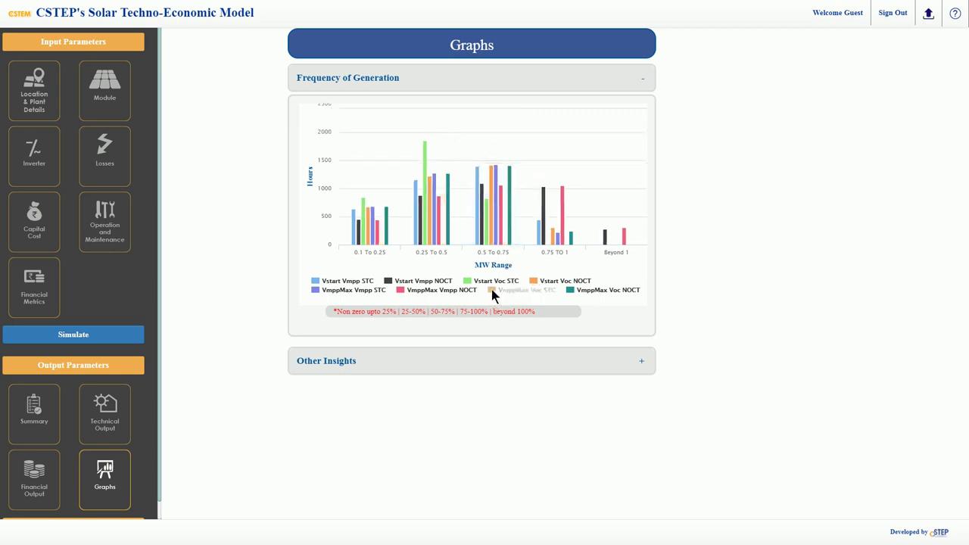
pyautogui.click(437, 291)
pyautogui.click(368, 282)
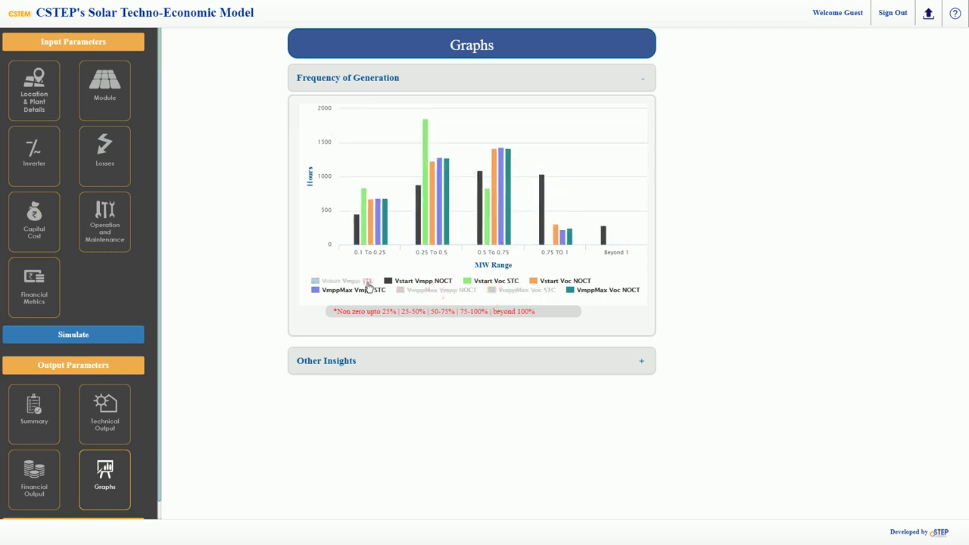
pyautogui.click(367, 290)
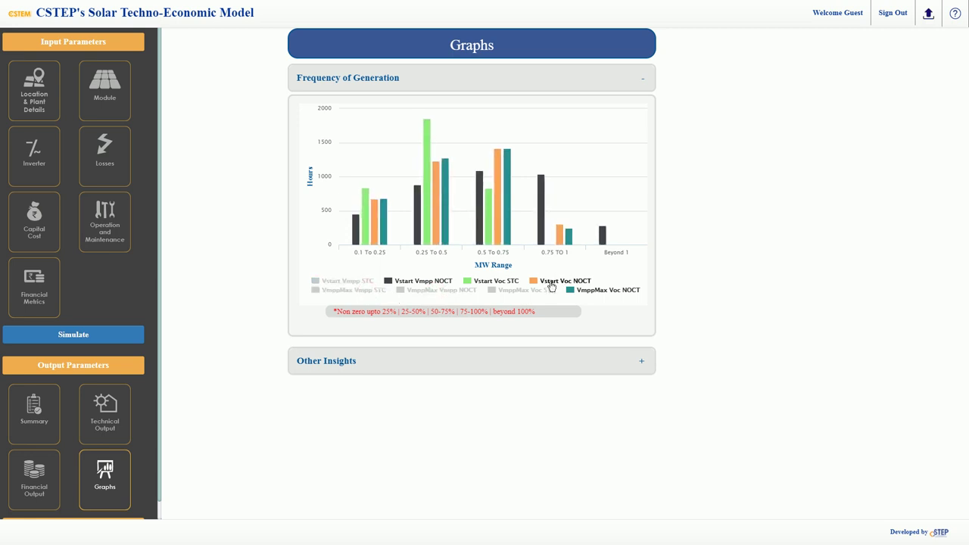
# Toggle the Vstart Voc NOCT series off and on, restore the four hidden series, and collapse the Frequency of Generation graph
pyautogui.click(550, 281)
pyautogui.click(550, 285)
pyautogui.click(521, 290)
pyautogui.click(448, 290)
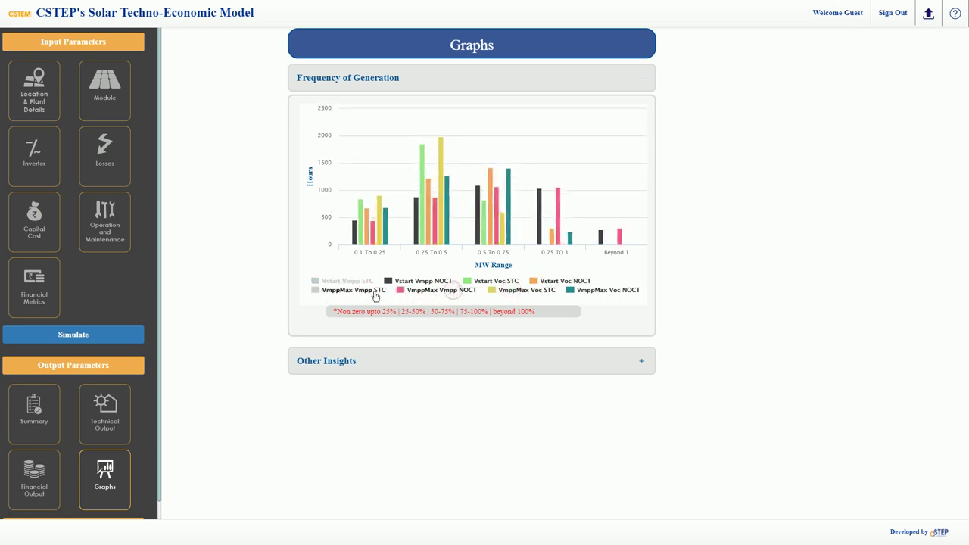
pyautogui.click(367, 291)
pyautogui.click(363, 282)
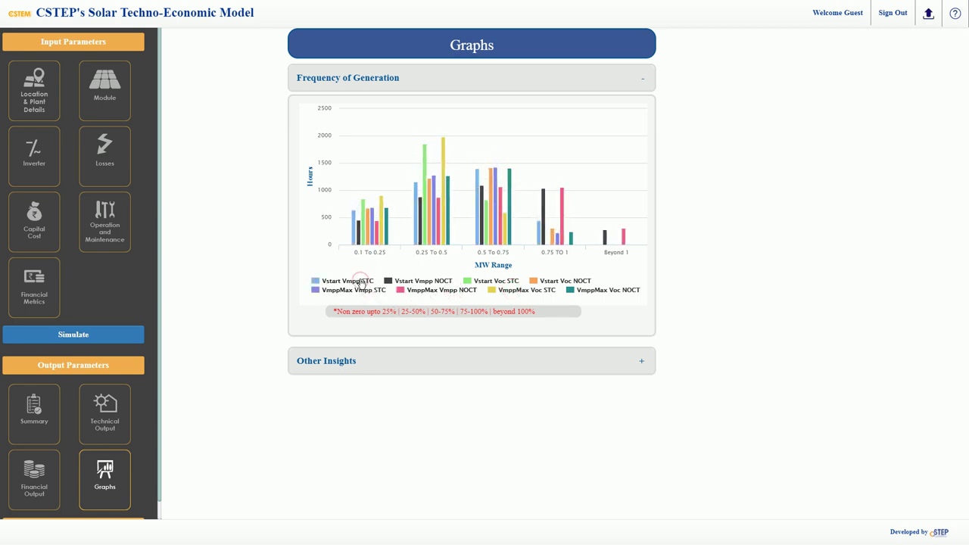
pyautogui.click(642, 81)
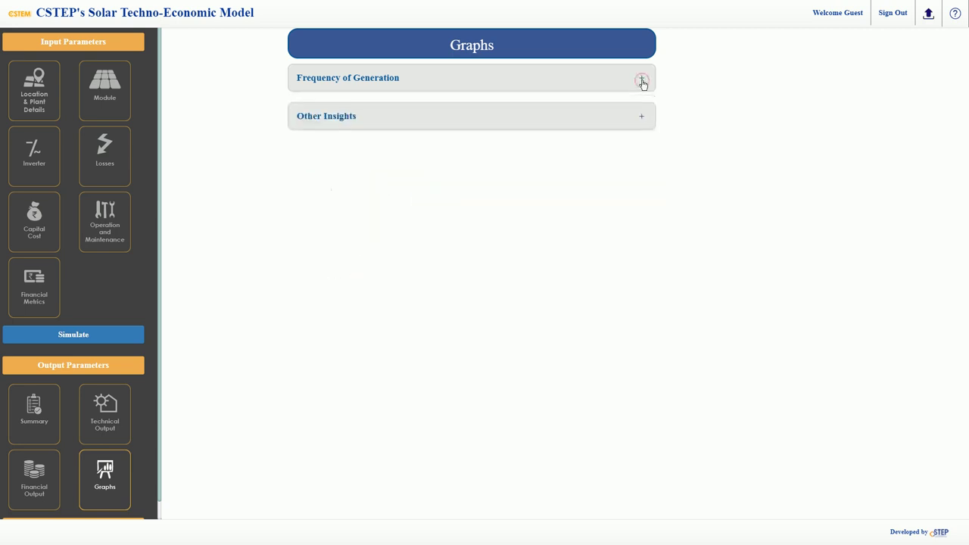
# Review the financial insight graphs for net saleable generation, EBIDTA, PAT and debt service coverage ratio over the plant's years
pyautogui.click(643, 118)
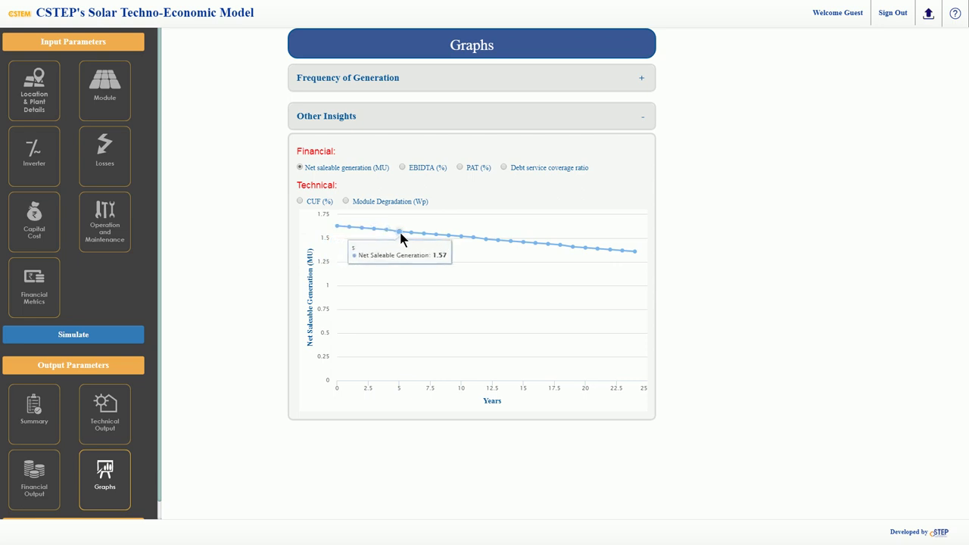
pyautogui.click(403, 168)
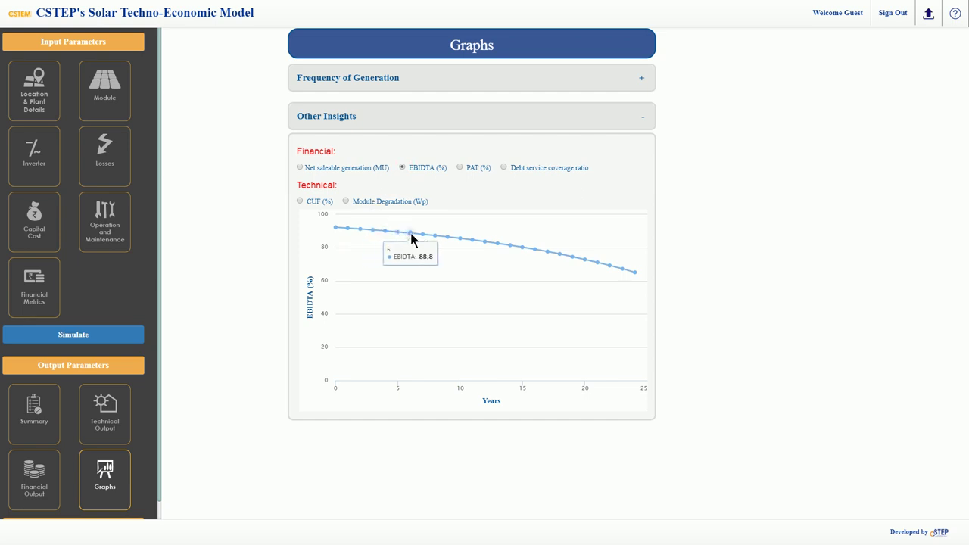
pyautogui.click(460, 168)
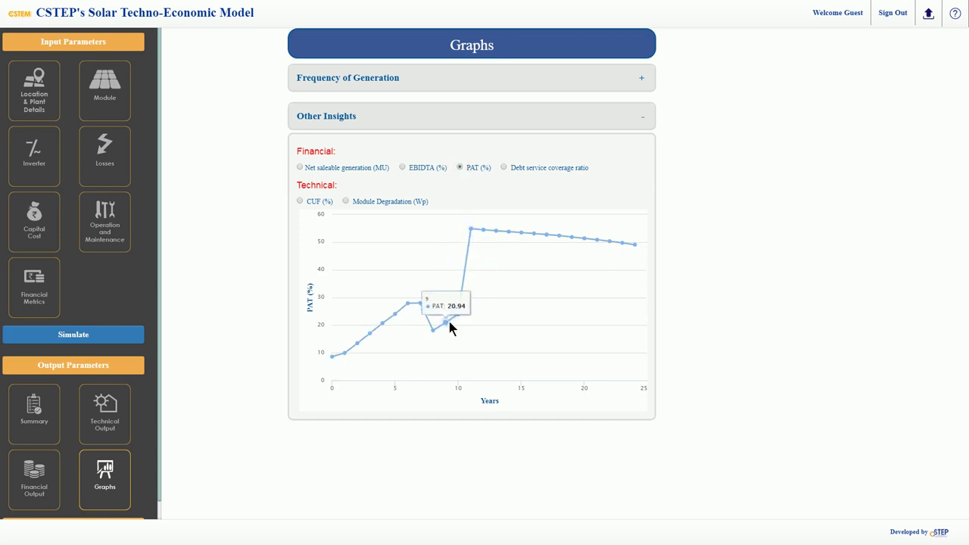
pyautogui.click(504, 167)
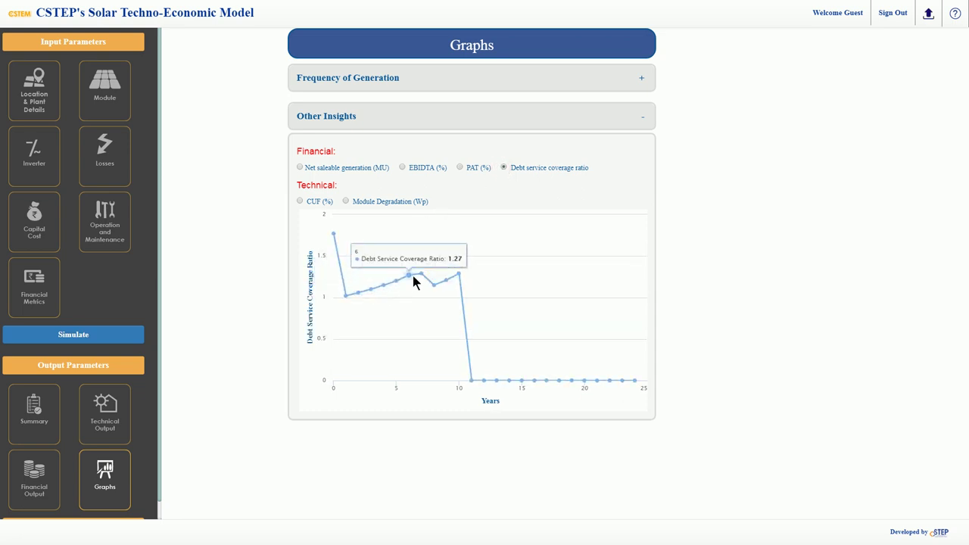
# Review the technical insight graphs for CUF and module degradation, and collapse the Other Insights section
pyautogui.click(303, 201)
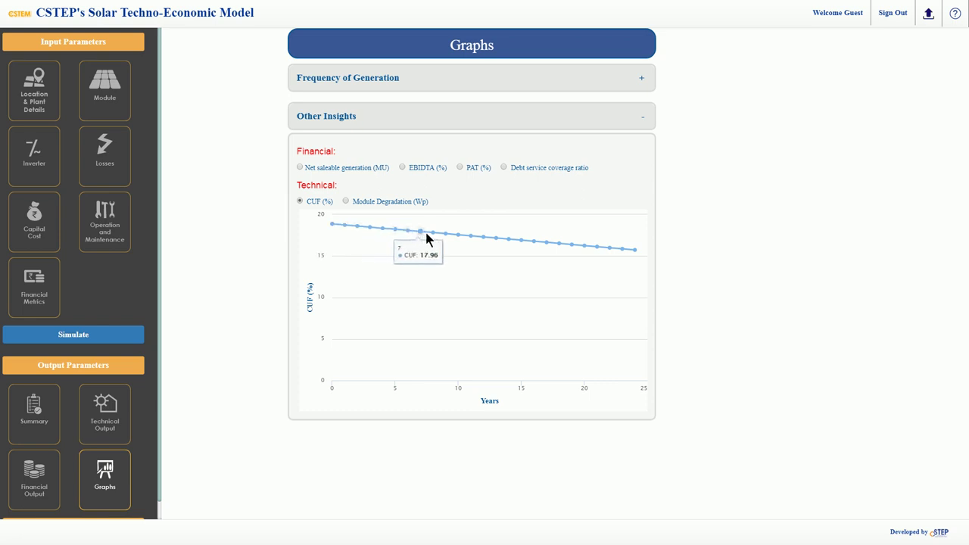
pyautogui.click(347, 202)
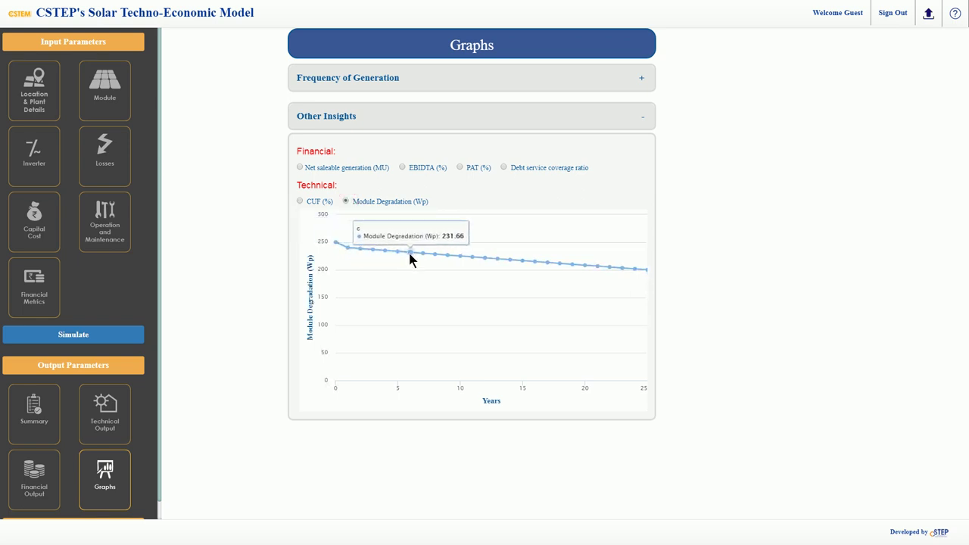
pyautogui.click(642, 118)
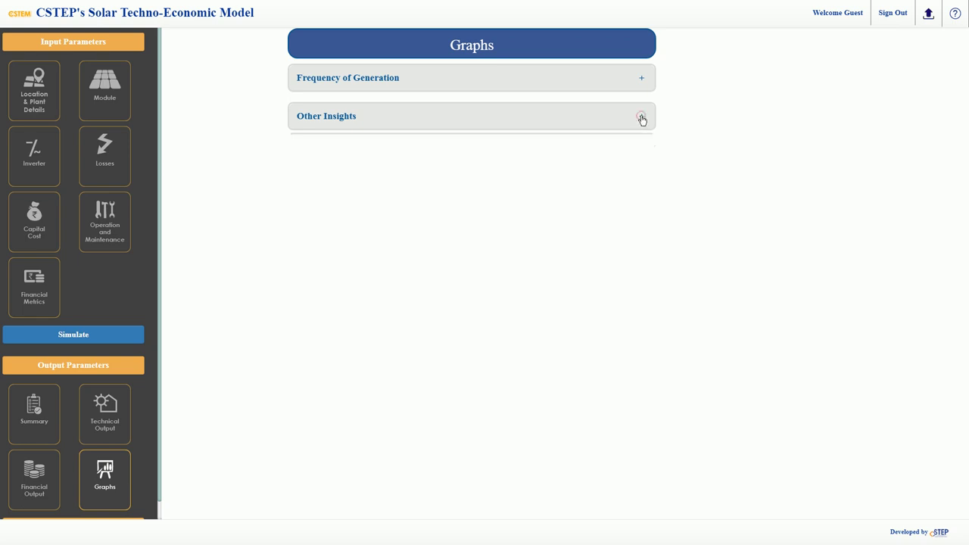
# Reset all values to their defaults, confirming the reset, and sign out of the guest session
pyautogui.scroll(-1, 160, 310)
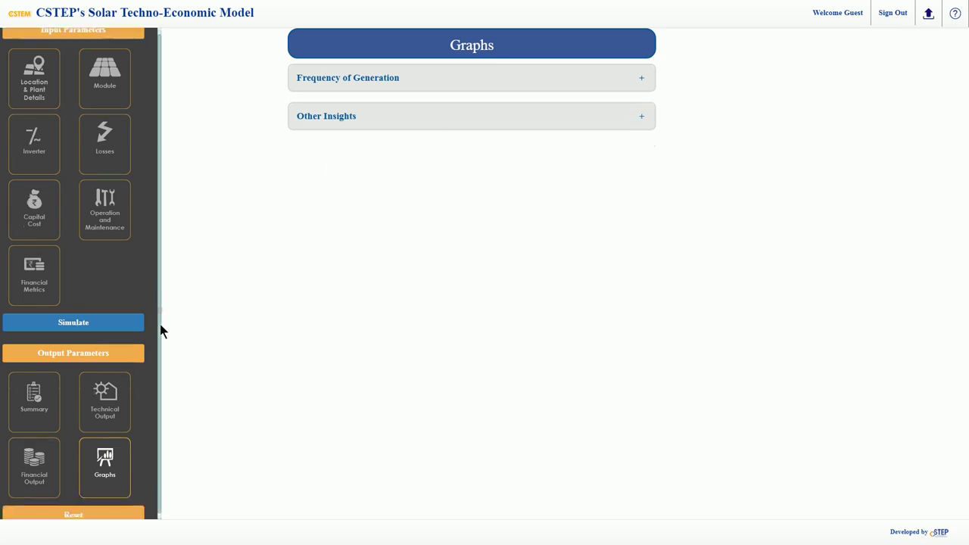
pyautogui.click(54, 514)
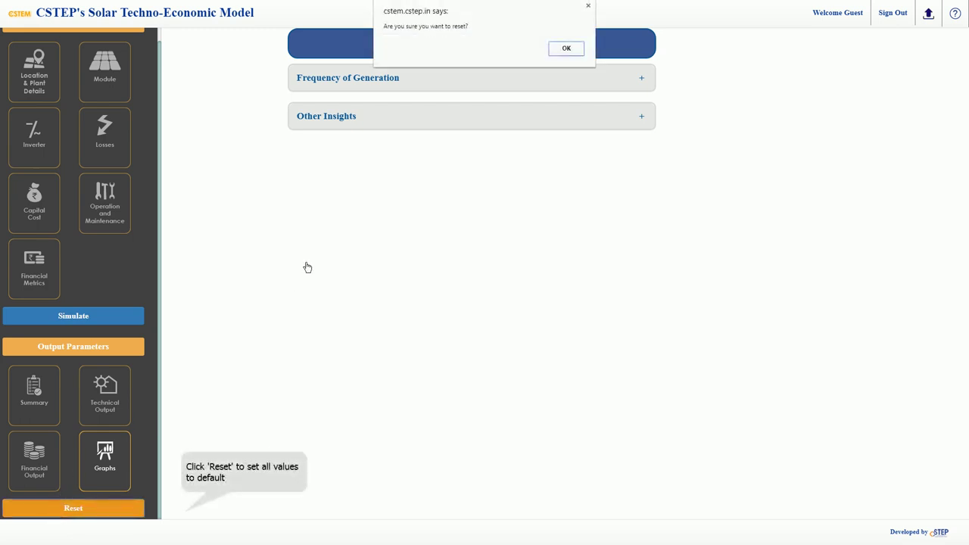
pyautogui.click(565, 49)
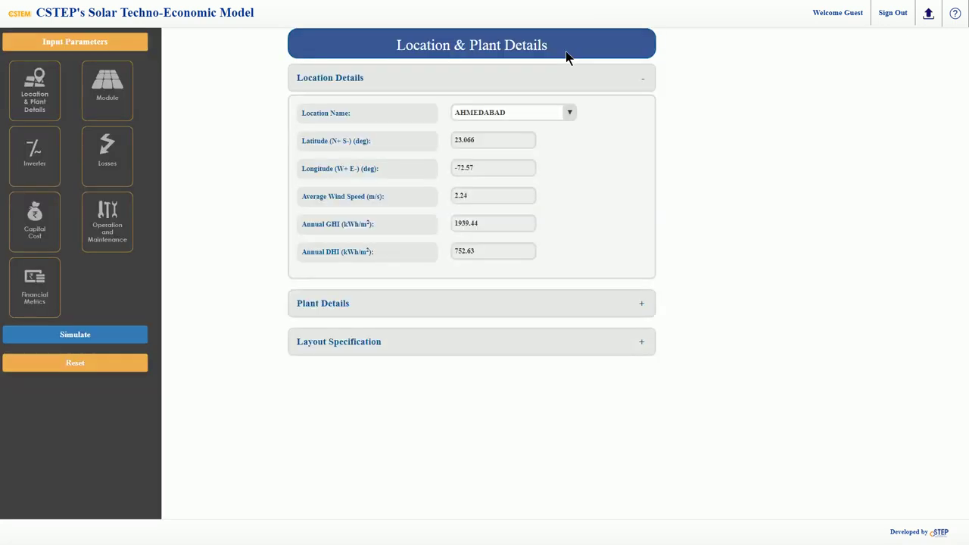
pyautogui.click(896, 14)
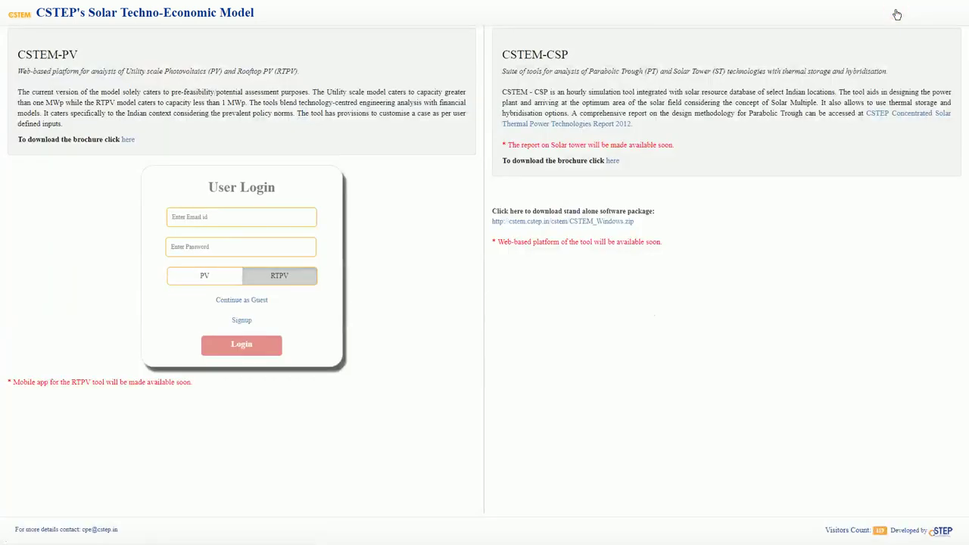